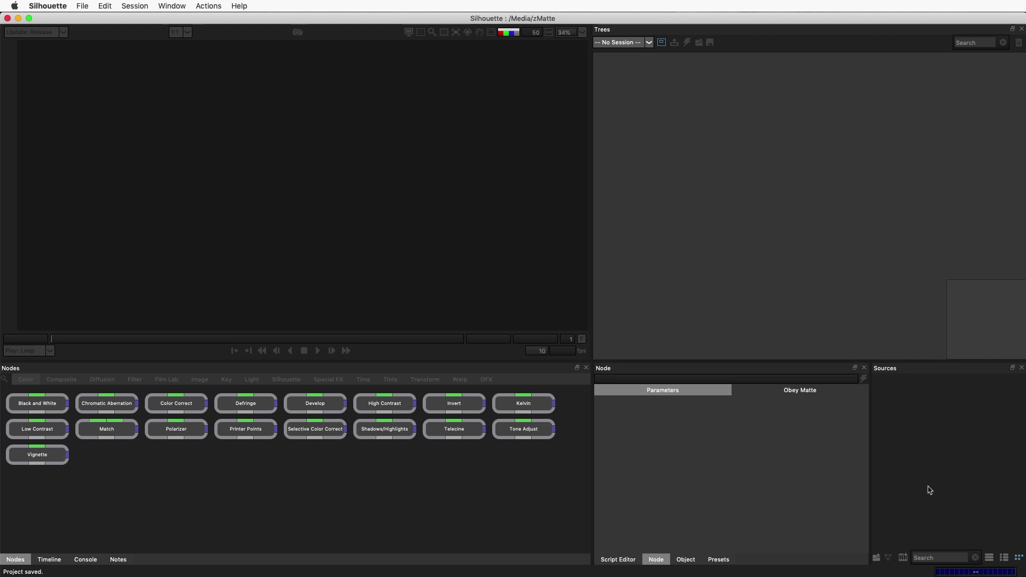
Step: Import Car_Interior.0001.exr and Mountain.0001.exr from the Footage folder as sources
{"action": "left_click", "coordinate": [877, 559]}
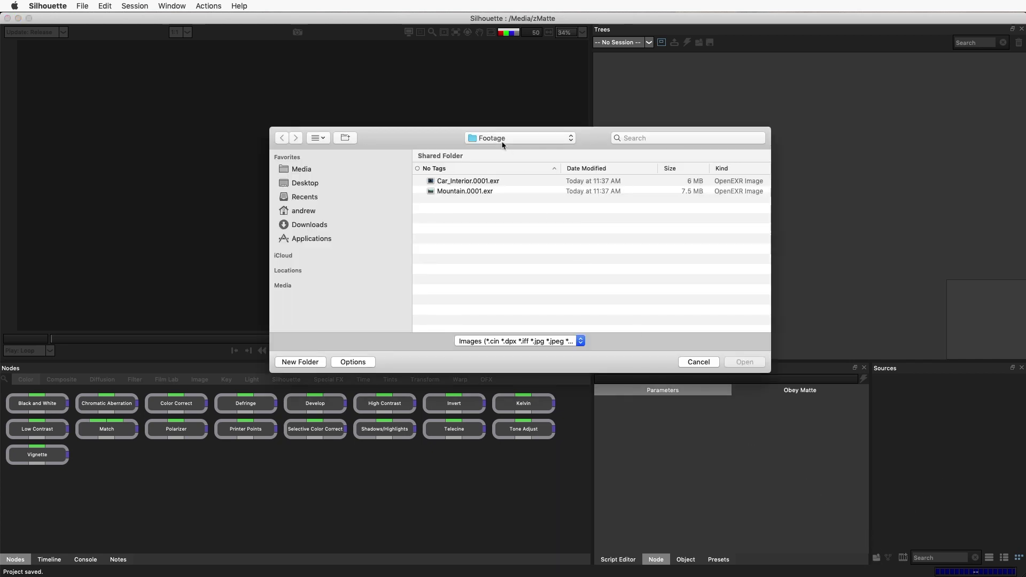
{"action": "left_click", "coordinate": [502, 181]}
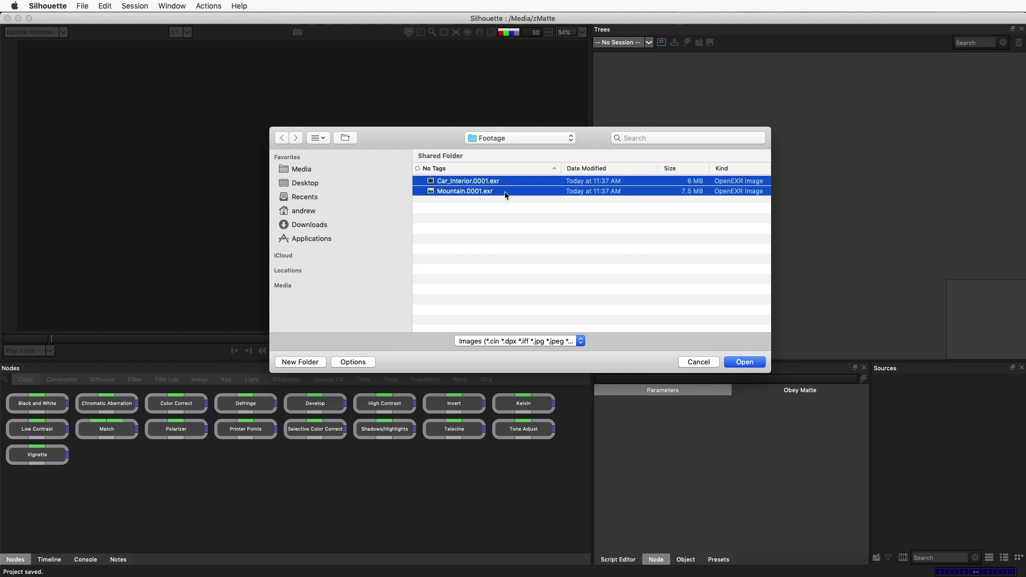
{"action": "left_click", "coordinate": [746, 362]}
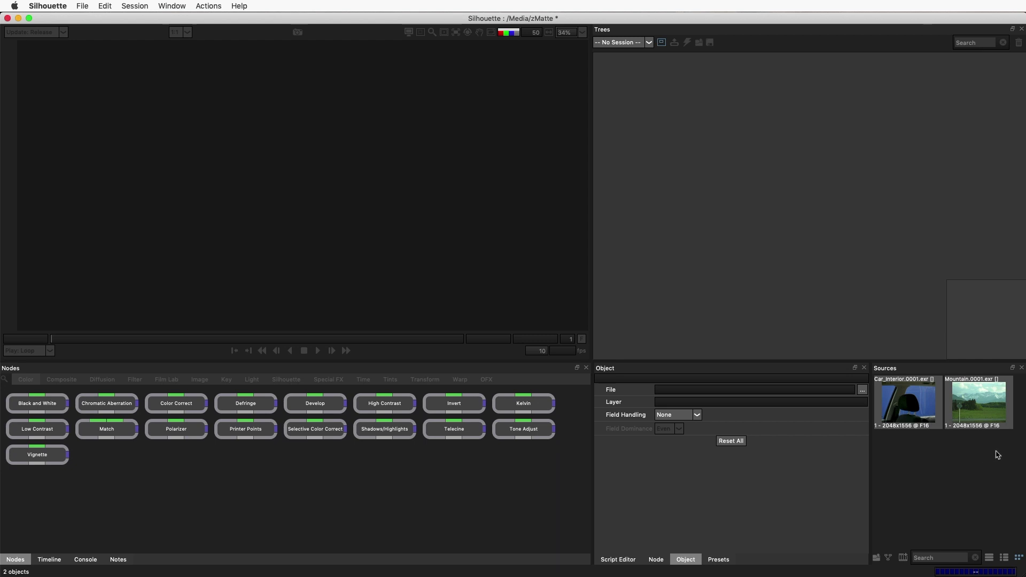
Step: Create New Session 1 from both sources using the 2K Film Full Aperture settings
{"action": "mouse_move", "coordinate": [1002, 454]}
{"action": "left_mouse_down"}
{"action": "mouse_move", "coordinate": [941, 413]}
{"action": "mouse_move", "coordinate": [926, 415]}
{"action": "mouse_move", "coordinate": [719, 142]}
{"action": "left_mouse_up"}
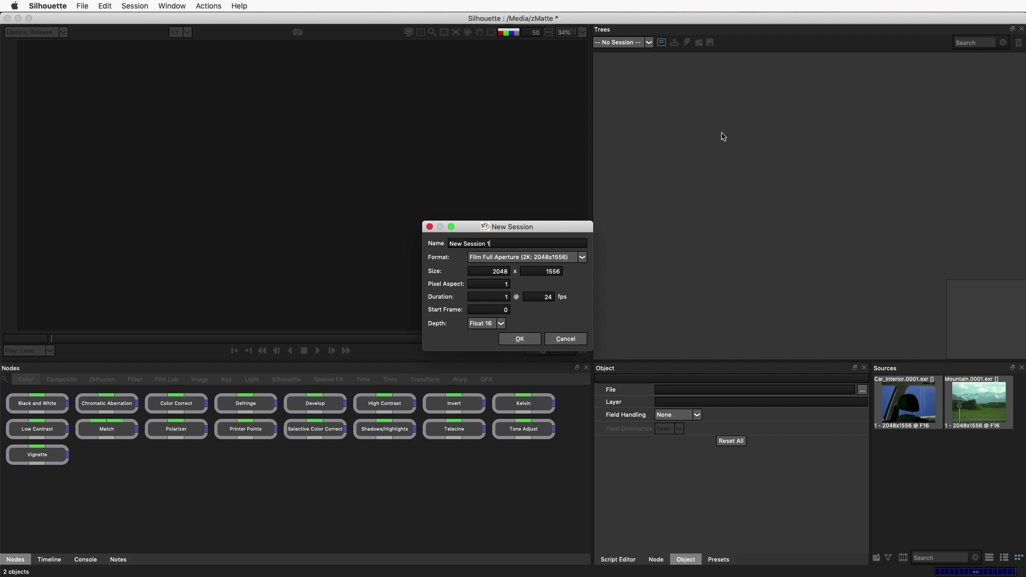
{"action": "left_click", "coordinate": [519, 339]}
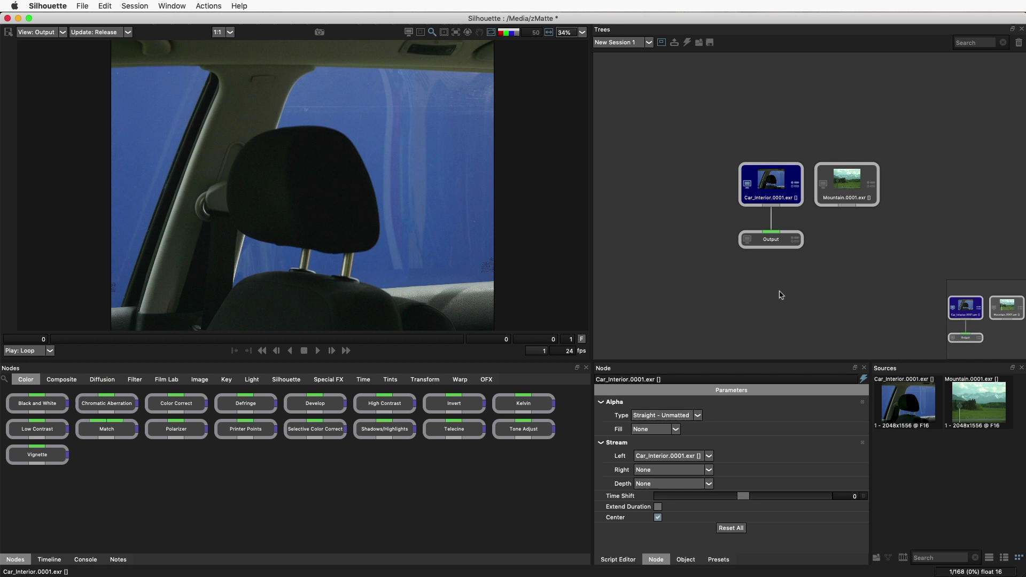
Step: Inspect the Mountain and Output nodes, then drag Output lower in the tree
{"action": "left_click", "coordinate": [847, 176]}
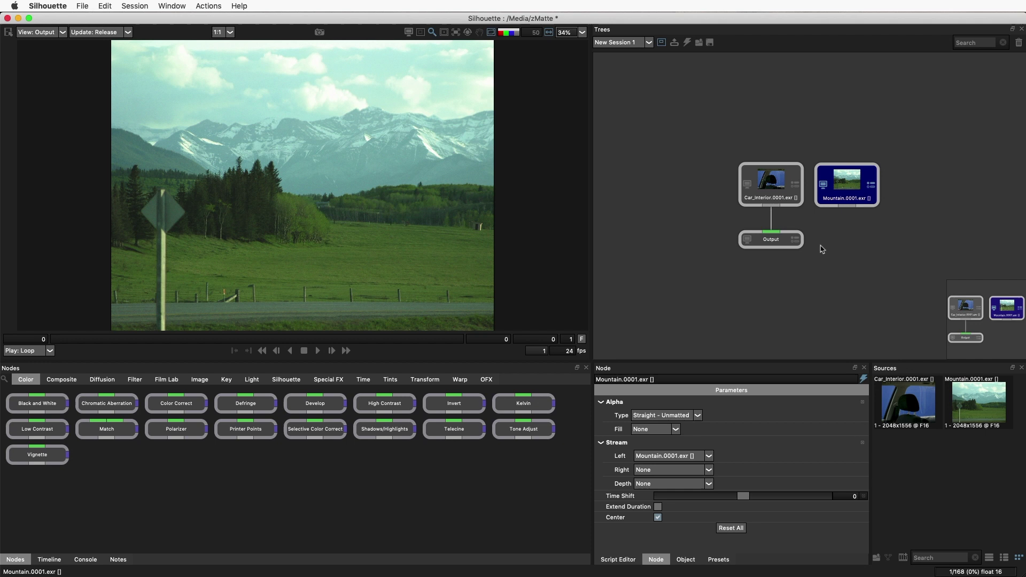
{"action": "left_click", "coordinate": [774, 243]}
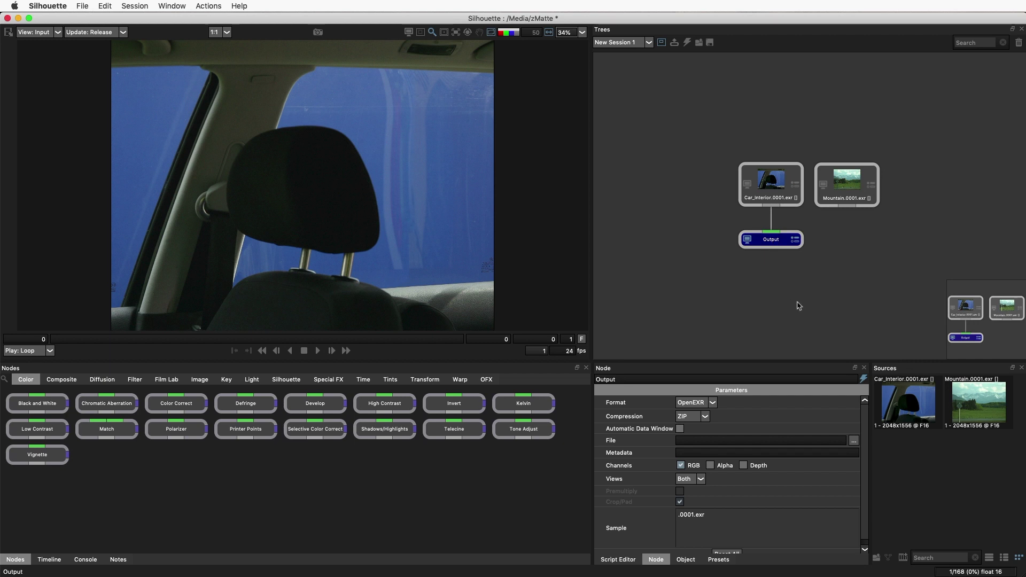
{"action": "left_click_drag", "start_coordinate": [780, 245], "coordinate": [775, 318]}
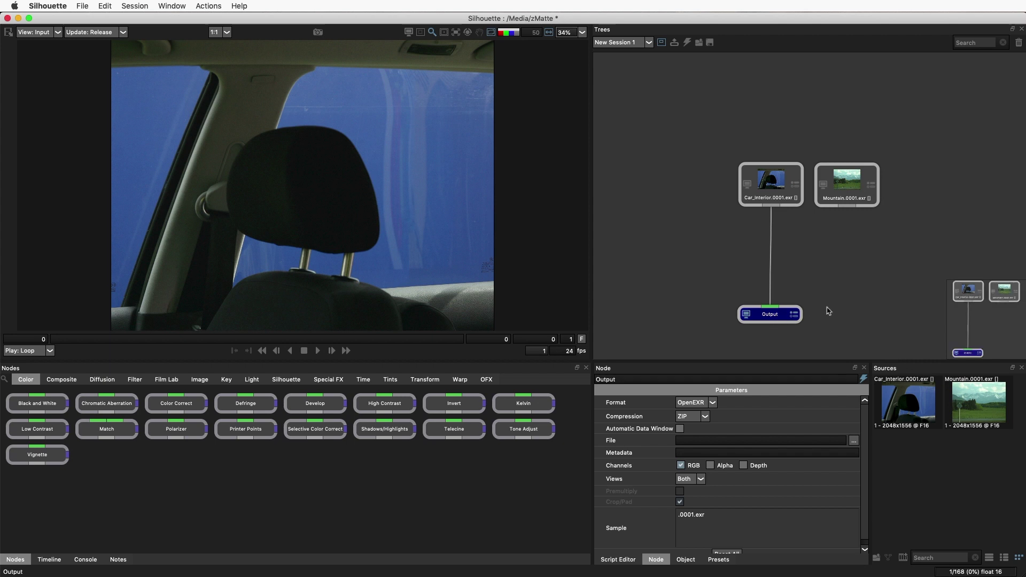
{"action": "left_click_drag", "start_coordinate": [847, 295], "coordinate": [853, 265]}
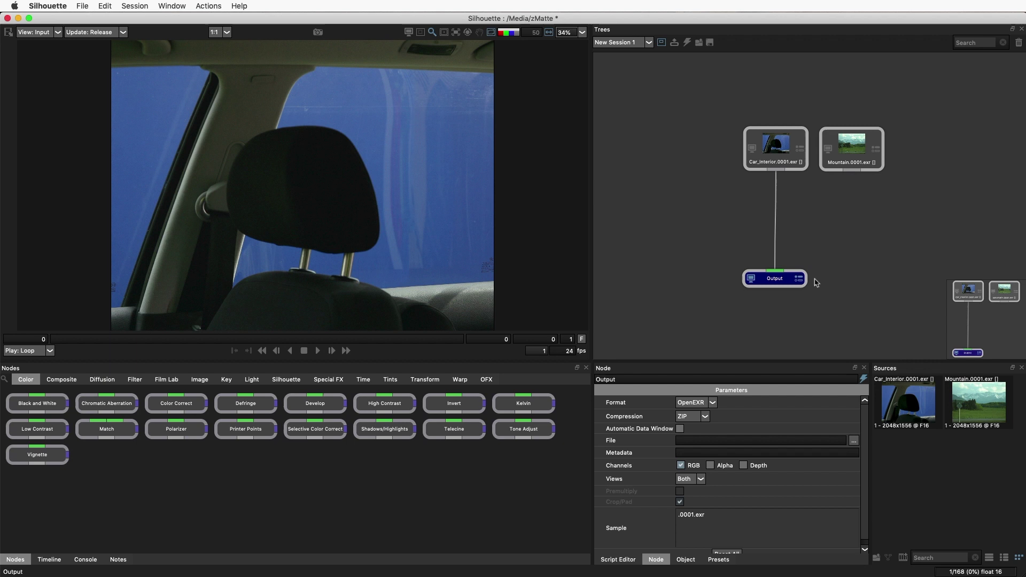
Step: Add a zMatte node from the Key category, fed by Car_Interior and Mountain
{"action": "left_click", "coordinate": [225, 380]}
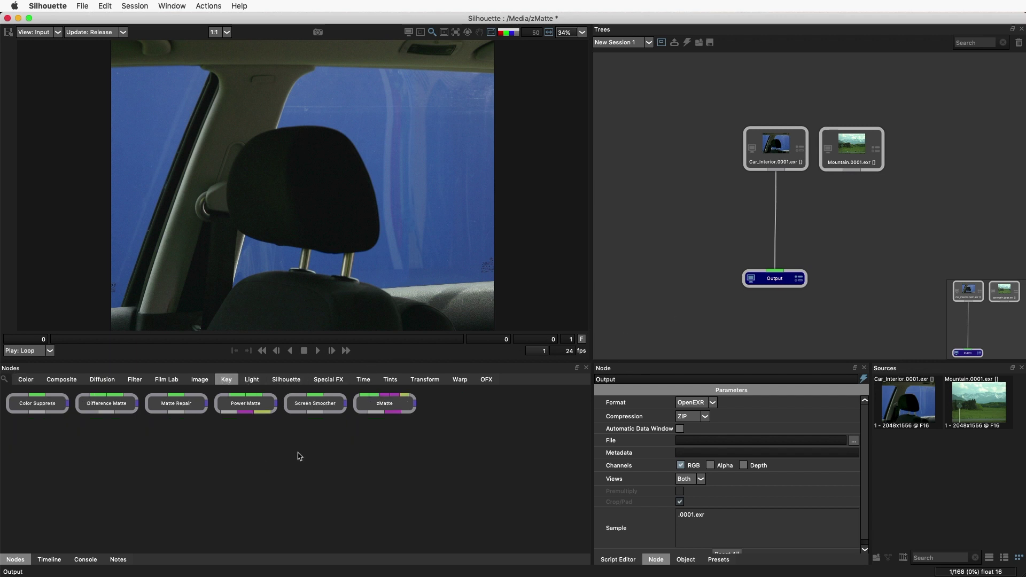
{"action": "left_click_drag", "start_coordinate": [378, 407], "coordinate": [831, 228]}
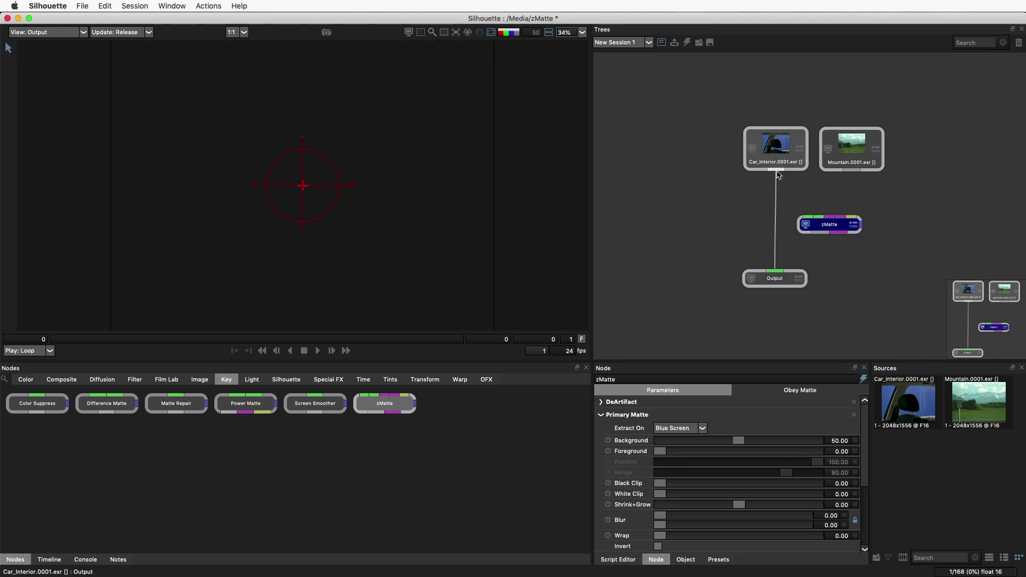
{"action": "left_click_drag", "start_coordinate": [778, 174], "coordinate": [805, 223]}
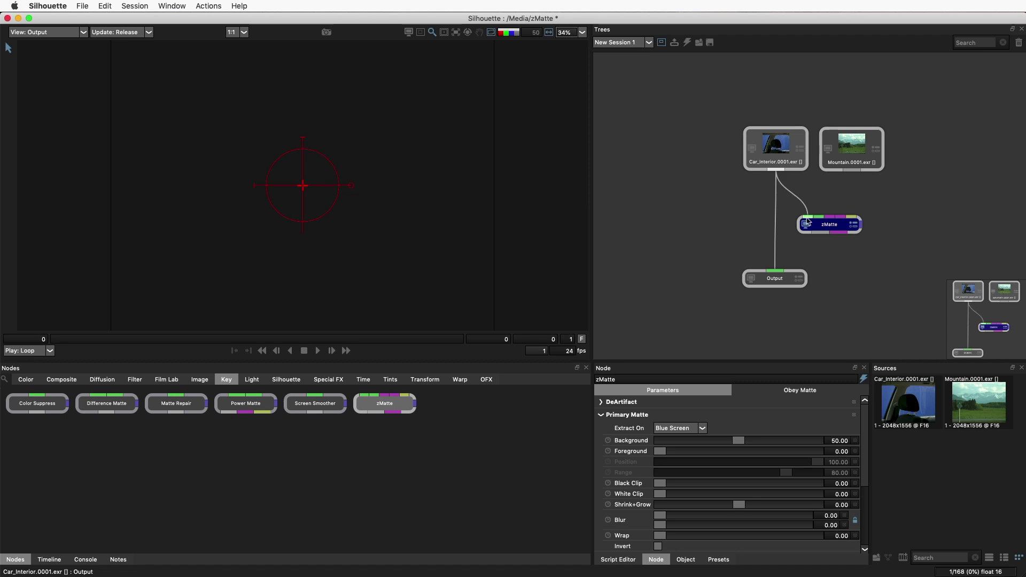
{"action": "left_click", "coordinate": [853, 170]}
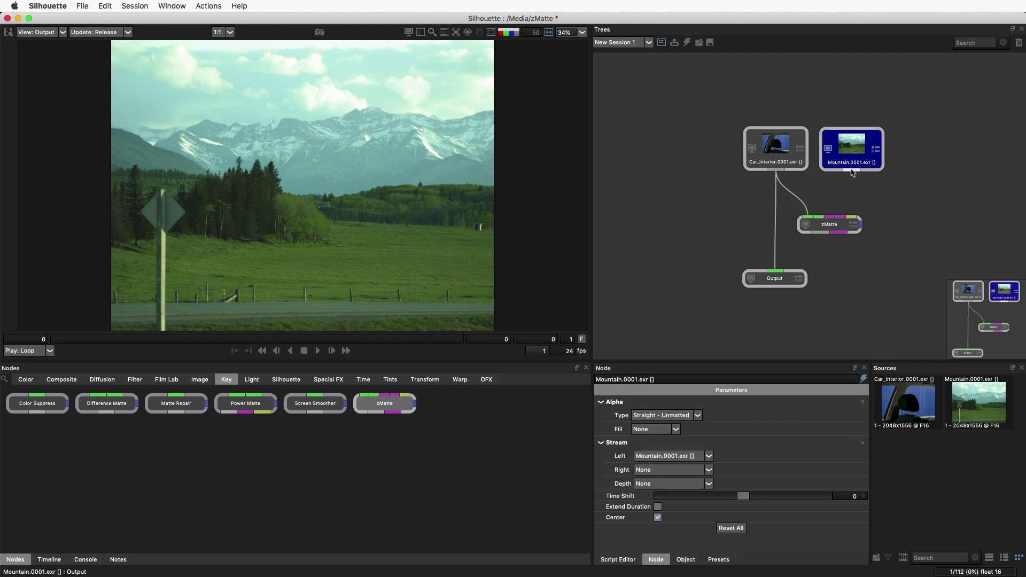
{"action": "left_click_drag", "start_coordinate": [852, 172], "coordinate": [818, 226]}
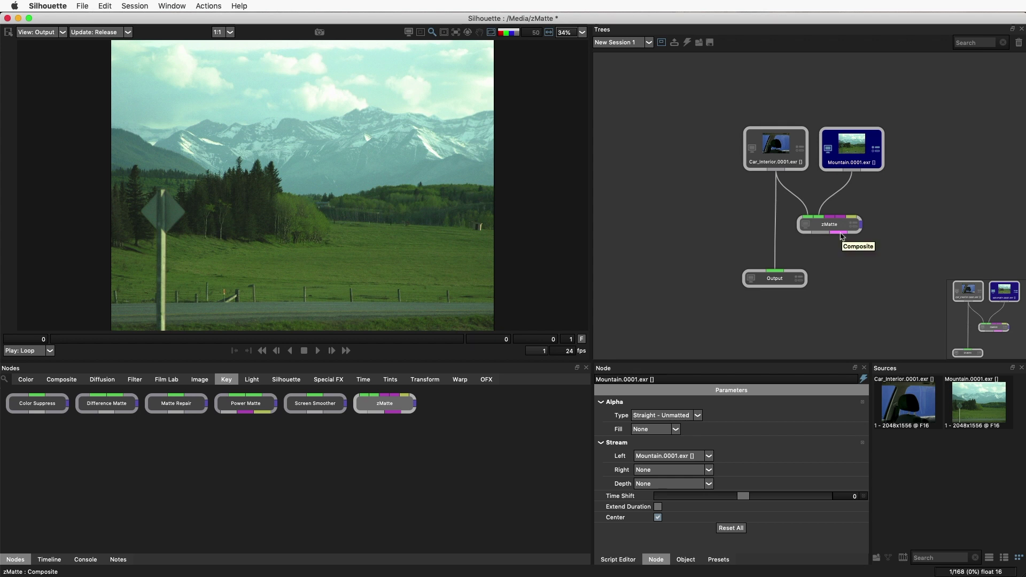
Step: Connect zMatte's Composite output to Output and arrange zMatte above Output
{"action": "left_click_drag", "start_coordinate": [841, 236], "coordinate": [778, 272]}
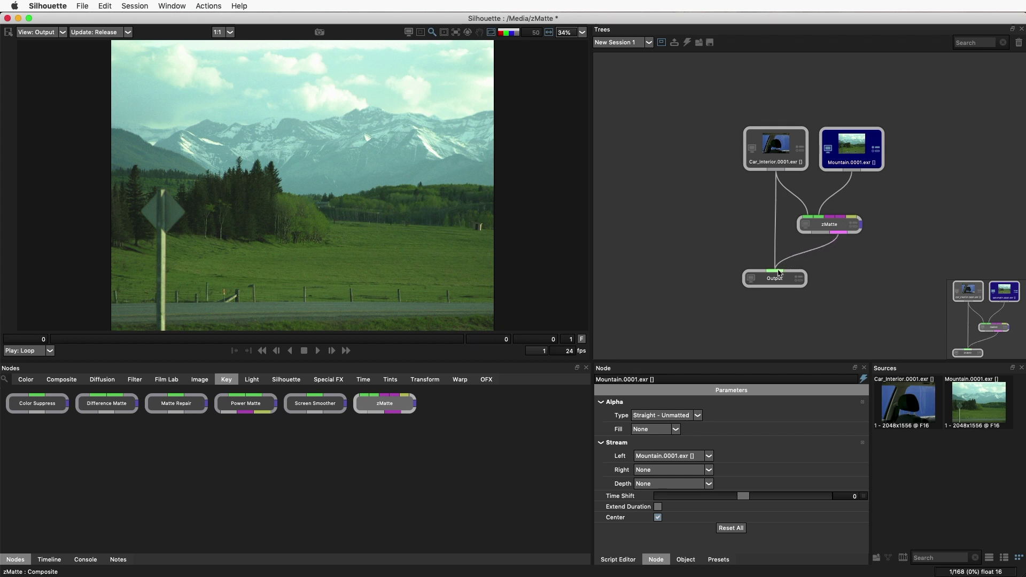
{"action": "left_click_drag", "start_coordinate": [833, 229], "coordinate": [802, 232]}
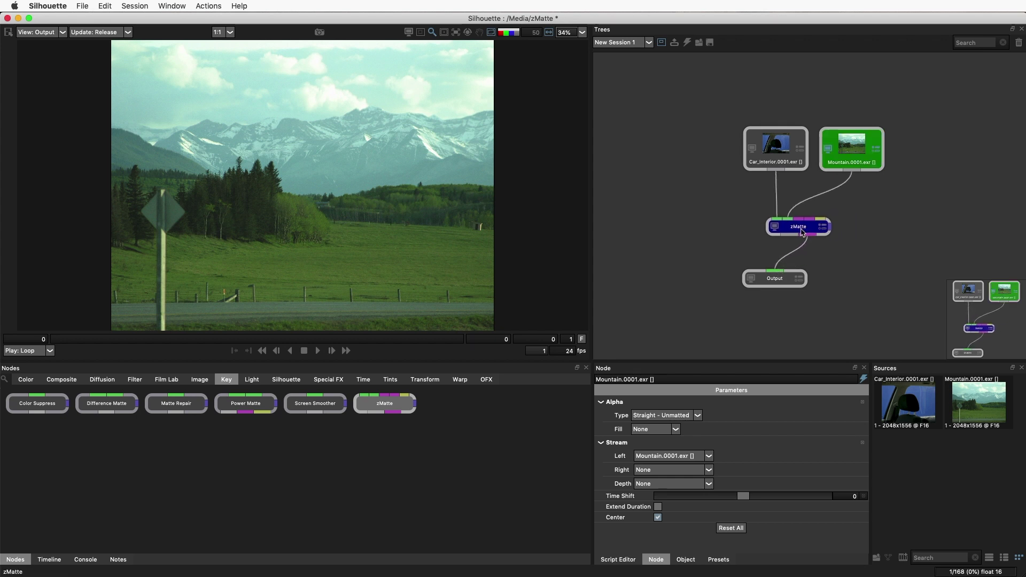
{"action": "left_click_drag", "start_coordinate": [777, 284], "coordinate": [808, 291]}
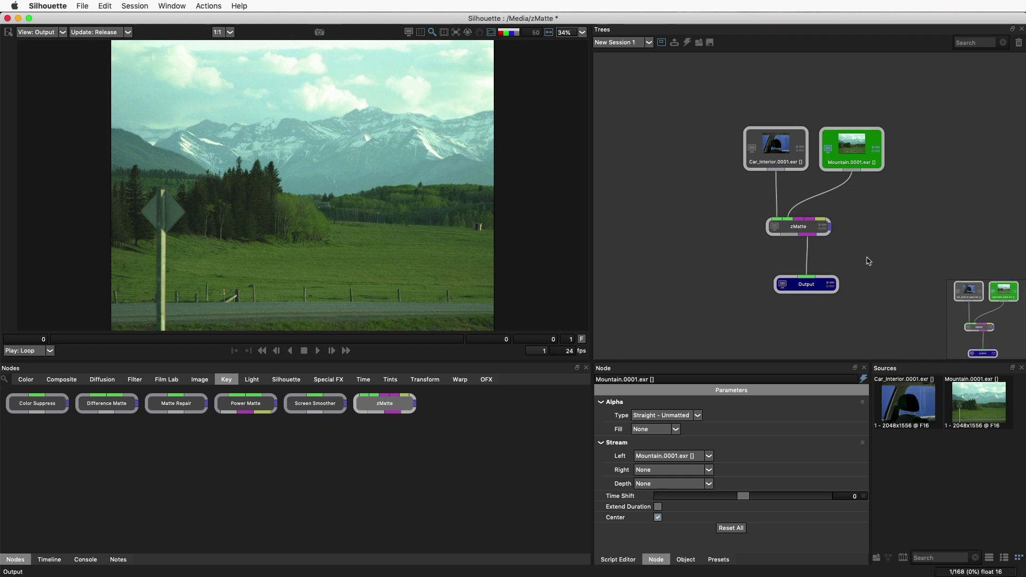
Step: View Car_Interior, then select zMatte and turn off its viewer overlay
{"action": "left_click", "coordinate": [777, 151]}
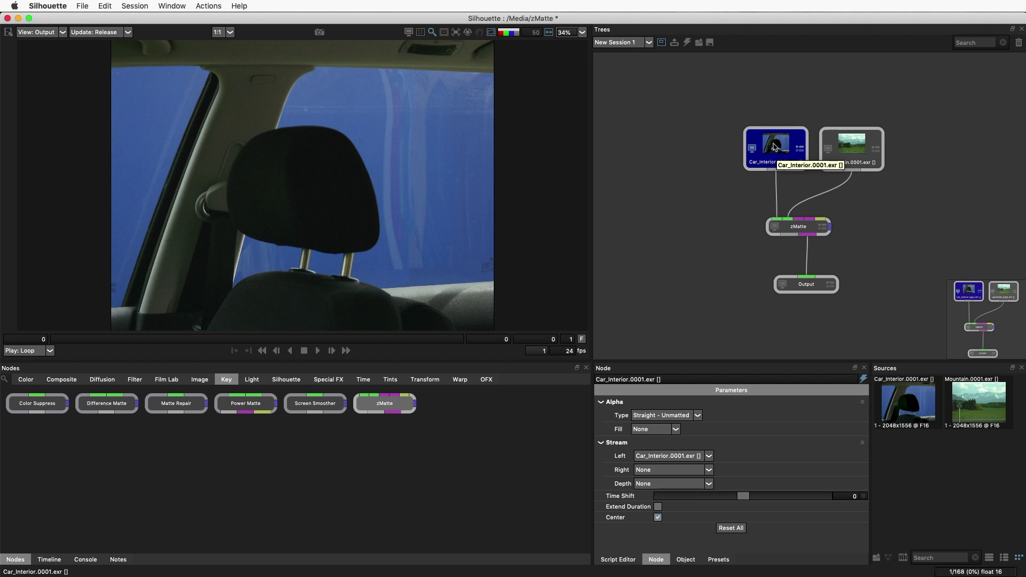
{"action": "left_click", "coordinate": [789, 230]}
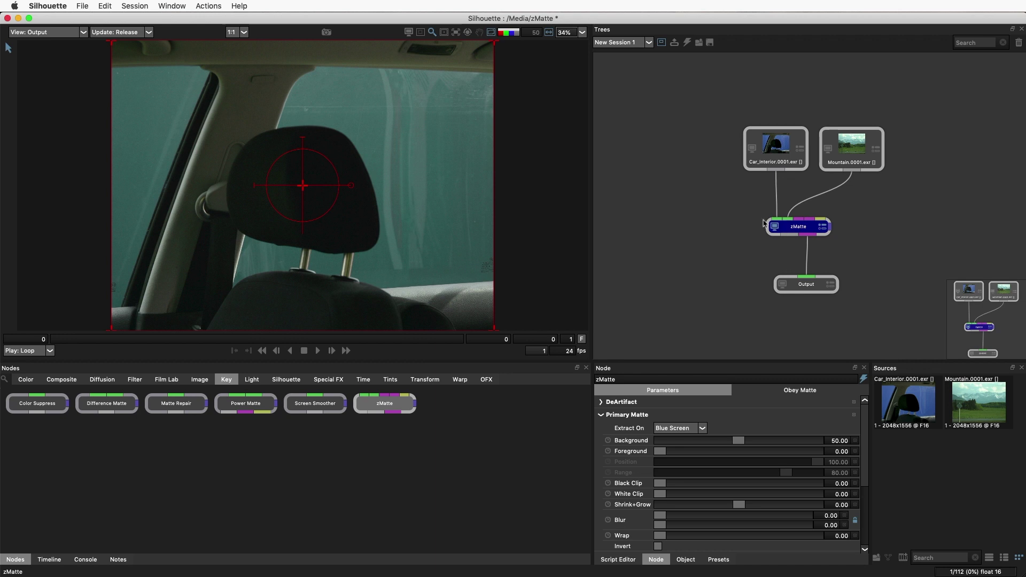
{"action": "left_click", "coordinate": [492, 33]}
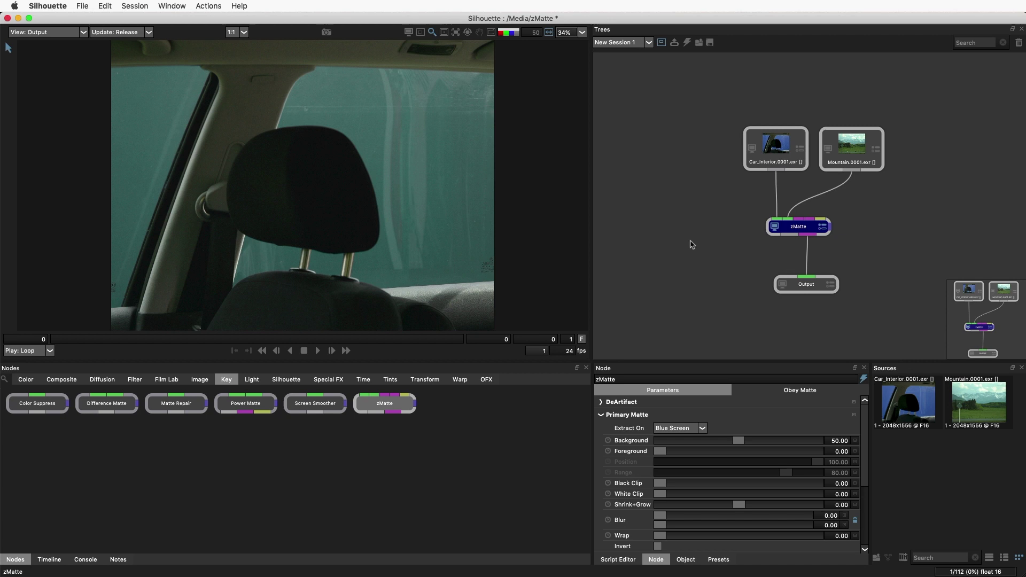
Step: Switch the viewer to Primary Matte and set zMatte Background to 20
{"action": "left_click", "coordinate": [44, 29]}
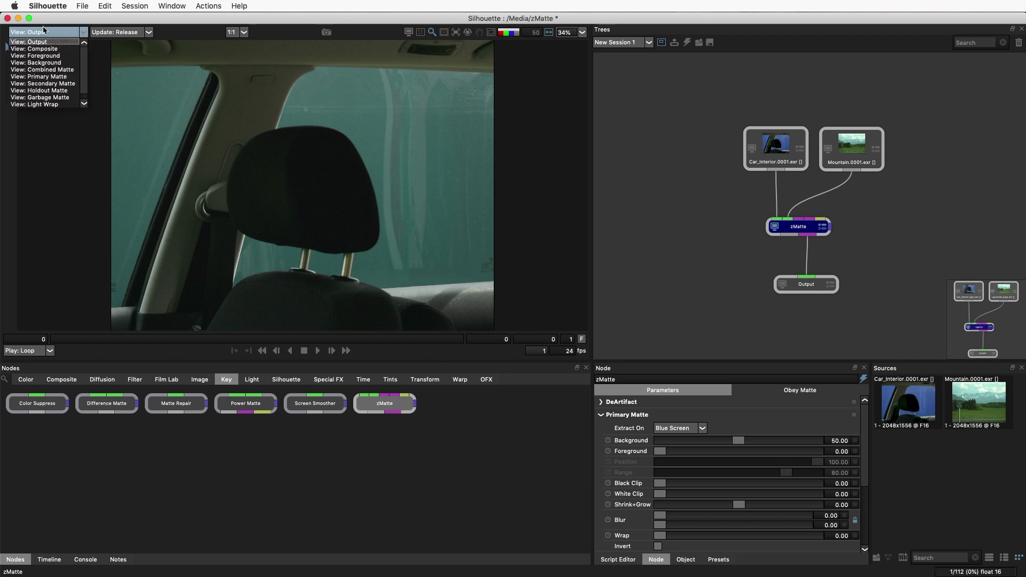
{"action": "left_click", "coordinate": [50, 76]}
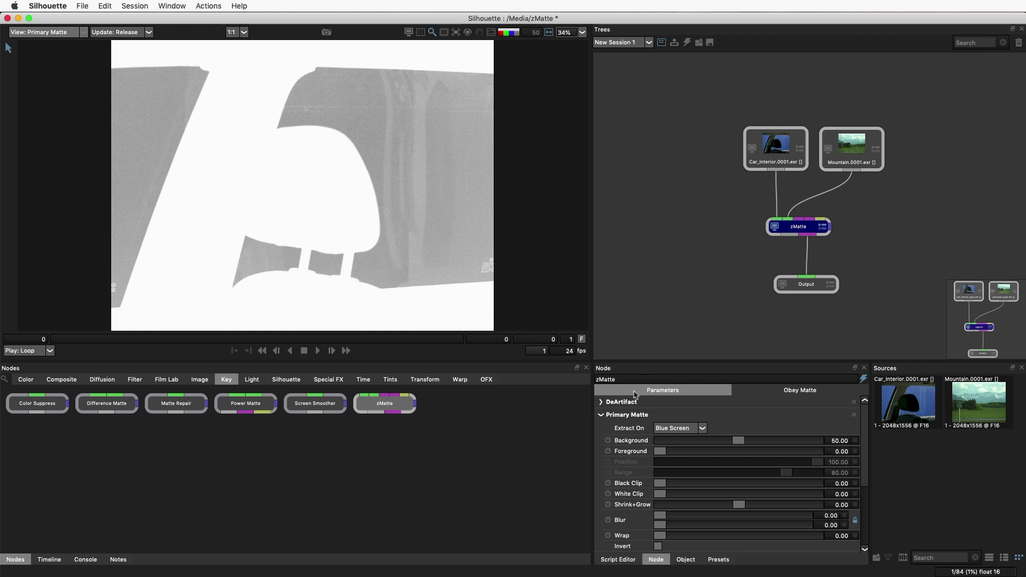
{"action": "mouse_move", "coordinate": [739, 441]}
{"action": "left_mouse_down"}
{"action": "mouse_move", "coordinate": [750, 441]}
{"action": "mouse_move", "coordinate": [668, 441]}
{"action": "mouse_move", "coordinate": [726, 441]}
{"action": "mouse_move", "coordinate": [697, 440]}
{"action": "left_mouse_up"}
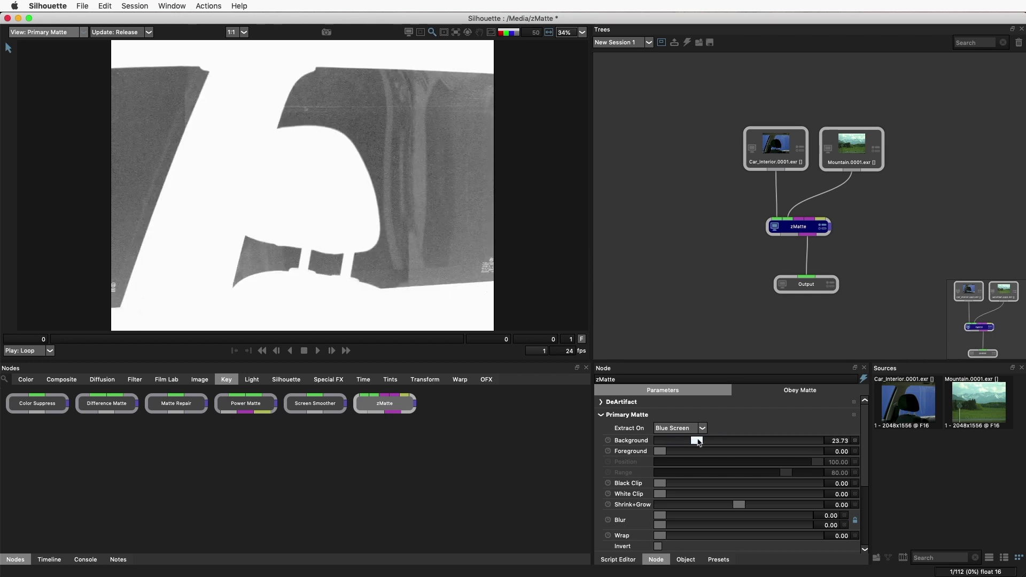
{"action": "left_click", "coordinate": [839, 441]}
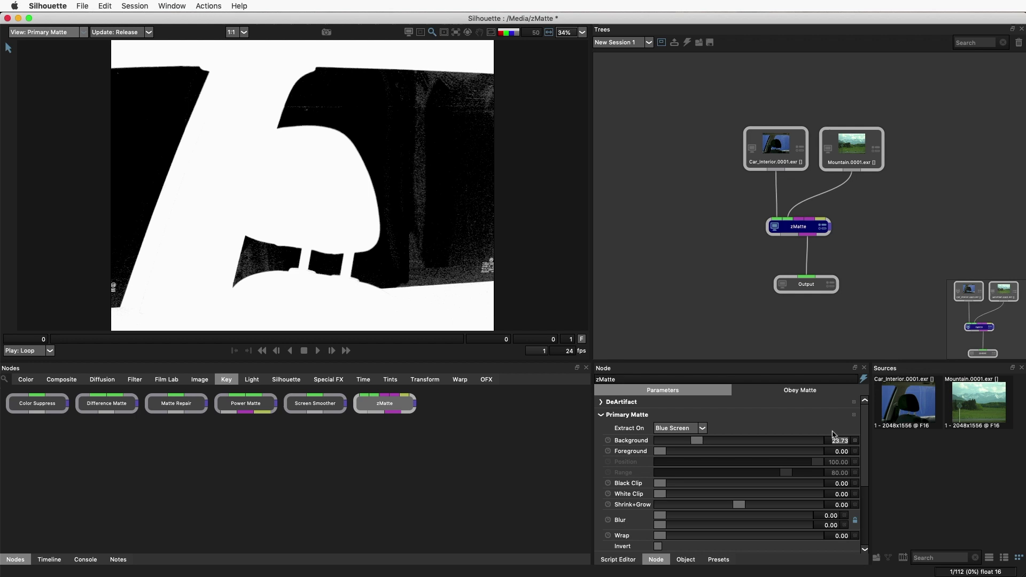
{"action": "type", "text": "20"}
{"action": "key", "text": "Return"}
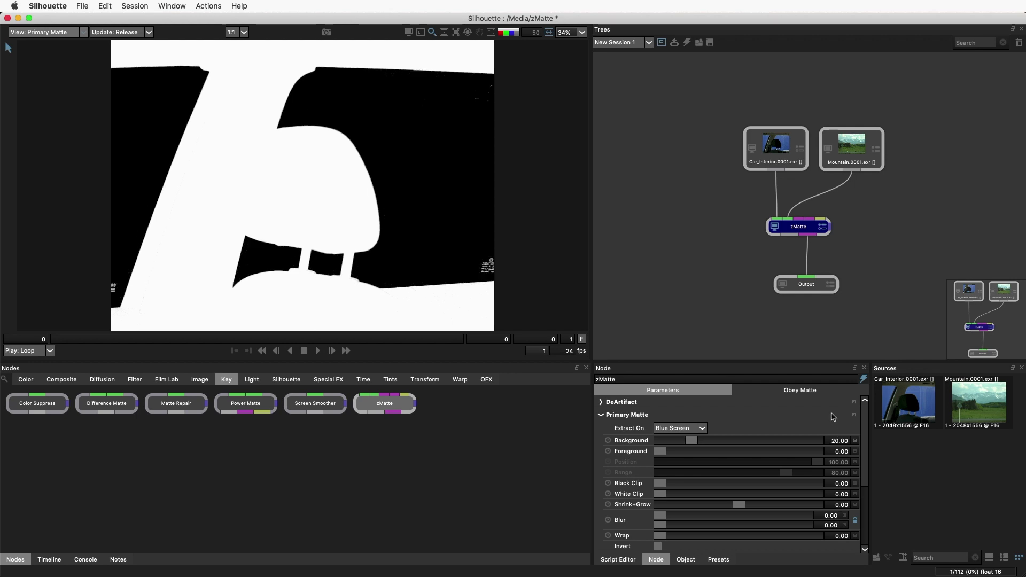
{"action": "scroll", "coordinate": [291, 217], "scroll_direction": "up", "scroll_amount": 1}
{"action": "scroll", "coordinate": [291, 217], "scroll_direction": "up", "scroll_amount": 3}
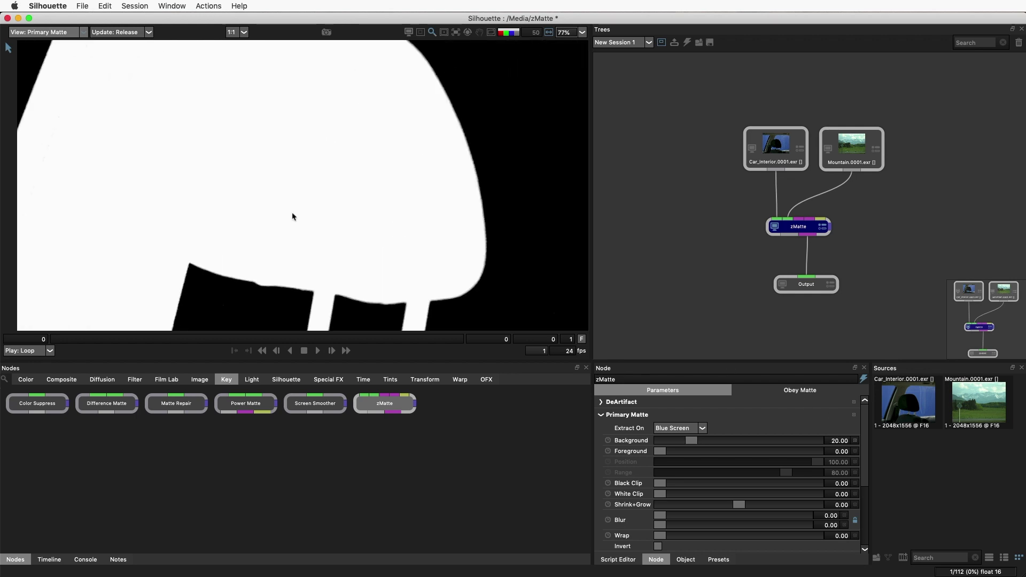
Step: Set the zMatte Foreground threshold to 12, checking the headrest posts
{"action": "left_click_drag", "start_coordinate": [355, 236], "coordinate": [410, 129]}
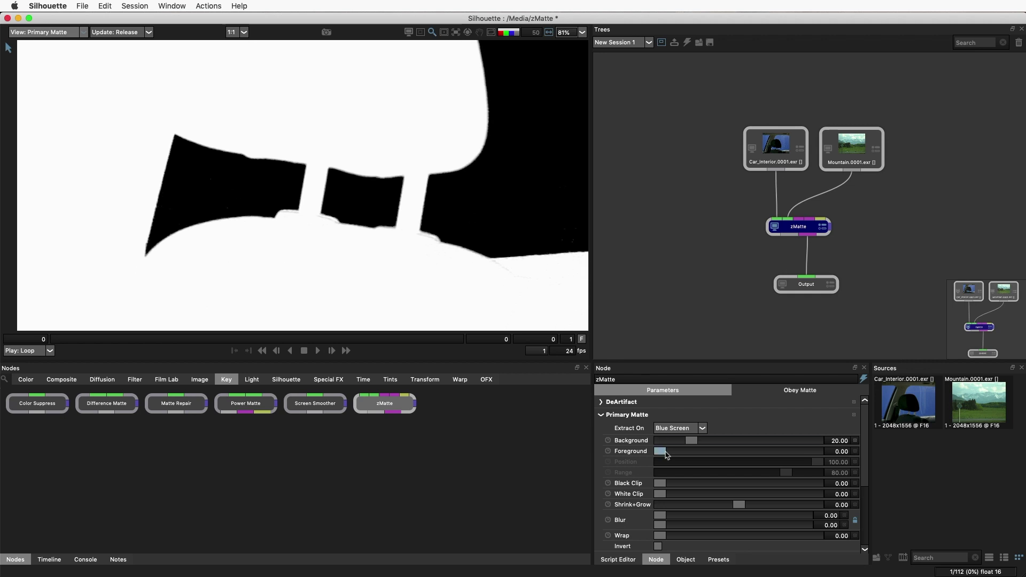
{"action": "left_click_drag", "start_coordinate": [661, 453], "coordinate": [659, 453]}
{"action": "left_click", "coordinate": [835, 451]}
{"action": "type", "text": "12"}
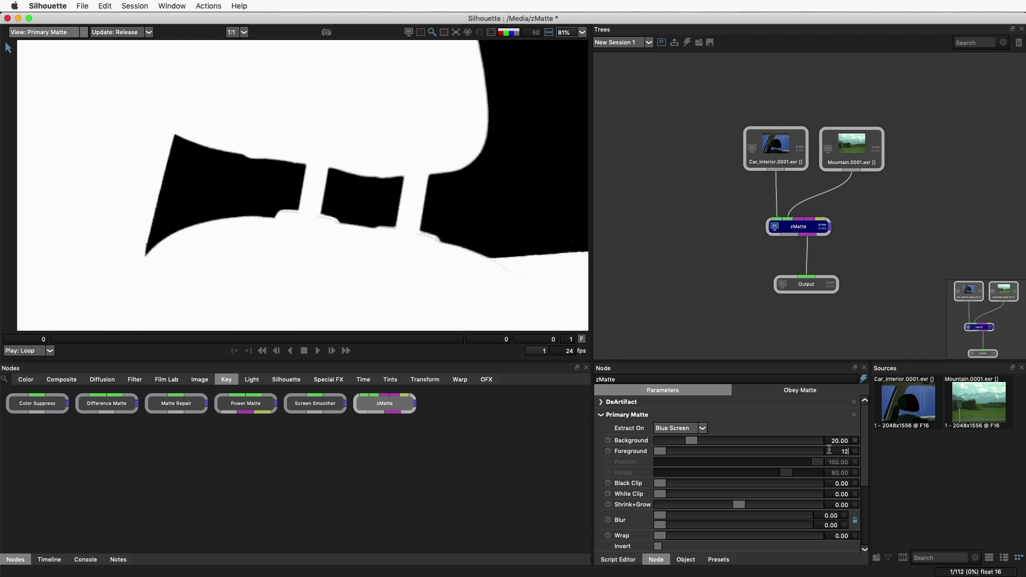
{"action": "key", "text": "Return"}
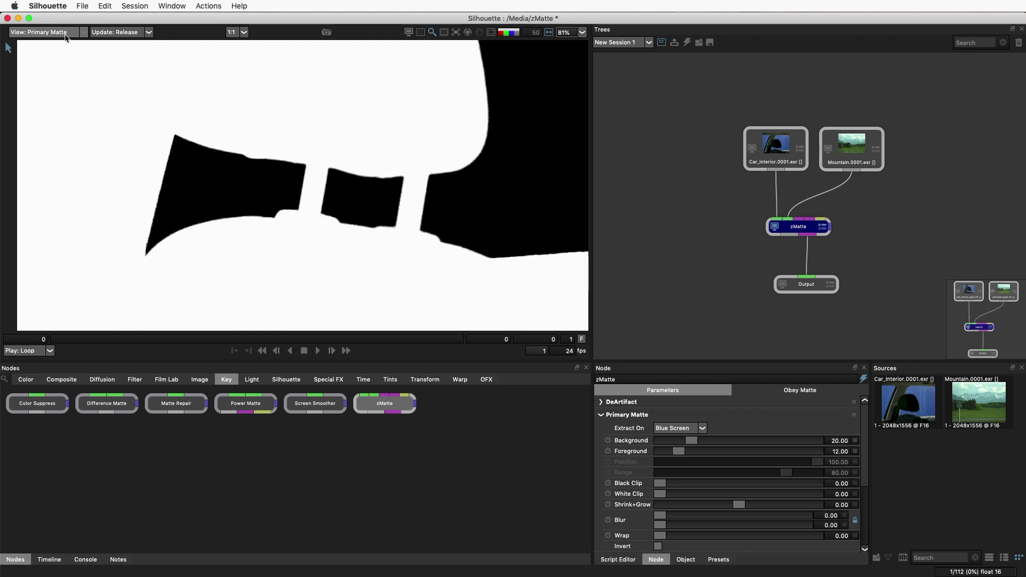
Step: Switch the viewer from Primary Matte to Composite and fit the frame
{"action": "left_click", "coordinate": [64, 33]}
{"action": "left_click", "coordinate": [57, 49]}
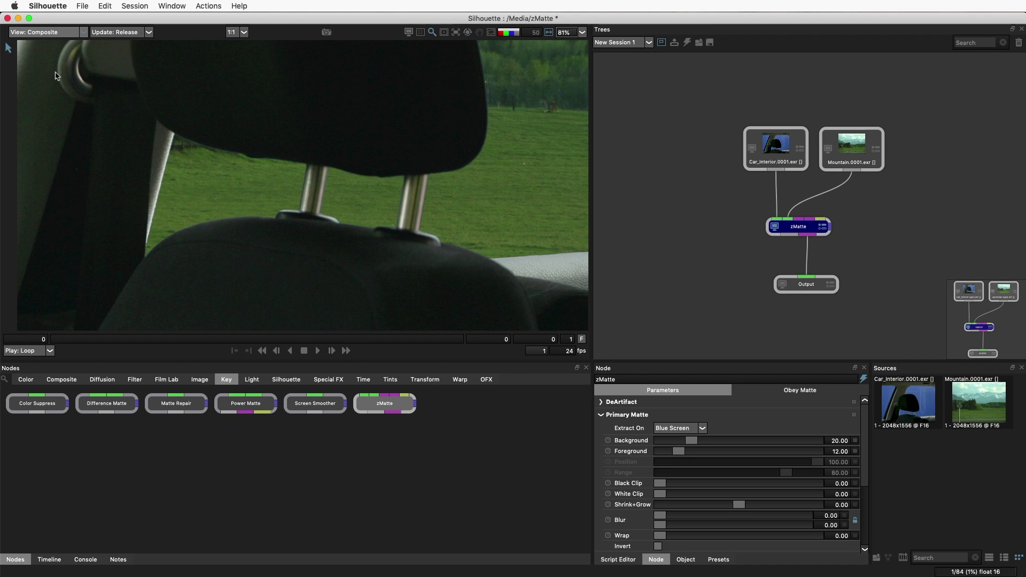
{"action": "key", "text": "f"}
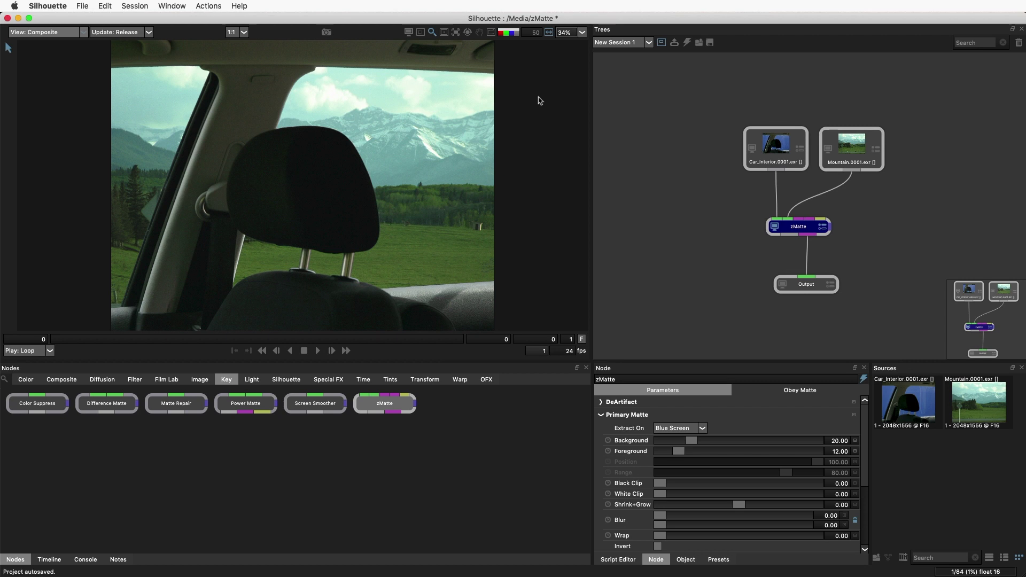
{"action": "scroll", "coordinate": [408, 280], "scroll_direction": "up", "scroll_amount": 5}
{"action": "scroll", "coordinate": [285, 271], "scroll_direction": "up", "scroll_amount": 1}
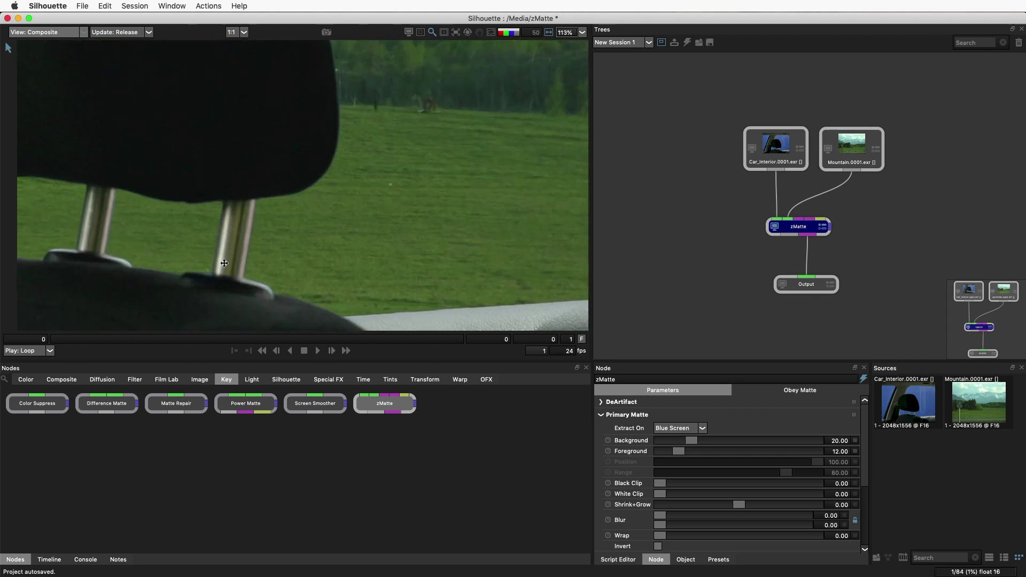
{"action": "scroll", "coordinate": [345, 267], "scroll_direction": "up", "scroll_amount": 2}
{"action": "scroll", "coordinate": [417, 264], "scroll_direction": "up", "scroll_amount": 2}
{"action": "scroll", "coordinate": [482, 259], "scroll_direction": "up", "scroll_amount": 2}
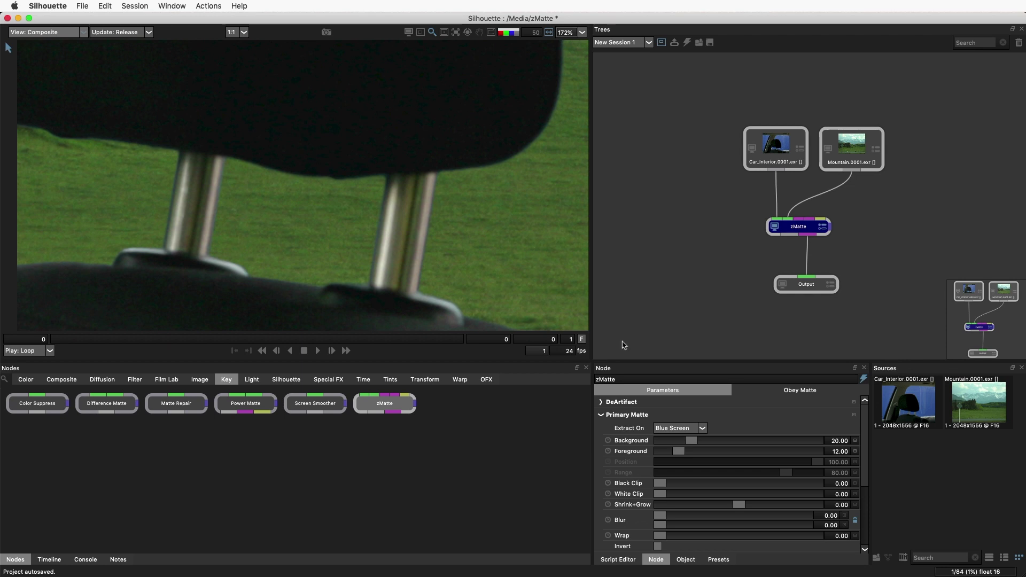
Step: Enter 2 in zMatte's Primary Matte Blur field for both axes
{"action": "double_click", "coordinate": [829, 513]}
{"action": "type", "text": "2"}
{"action": "key", "text": "Return"}
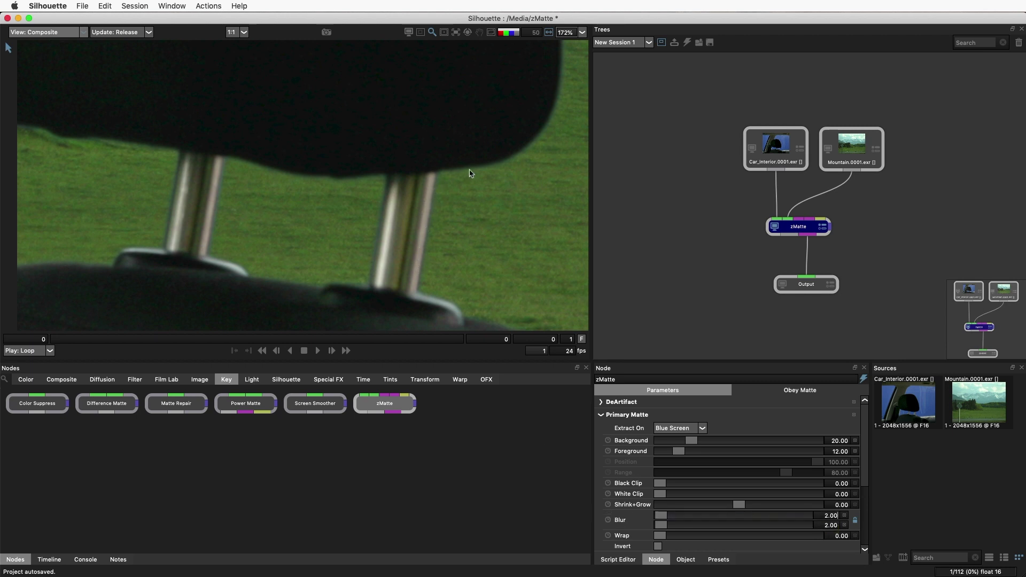
{"action": "scroll", "coordinate": [609, 491], "scroll_direction": "down", "scroll_amount": 5}
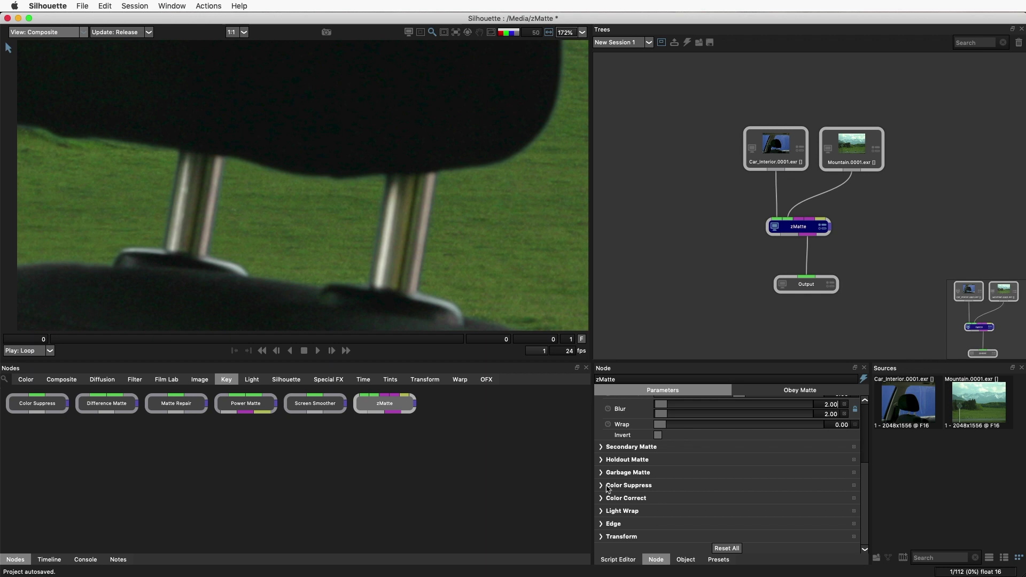
Step: Set zMatte Edge Saturation to -80 and fit the composite in view
{"action": "left_click", "coordinate": [601, 524]}
{"action": "scroll", "coordinate": [626, 513], "scroll_direction": "down", "scroll_amount": 5}
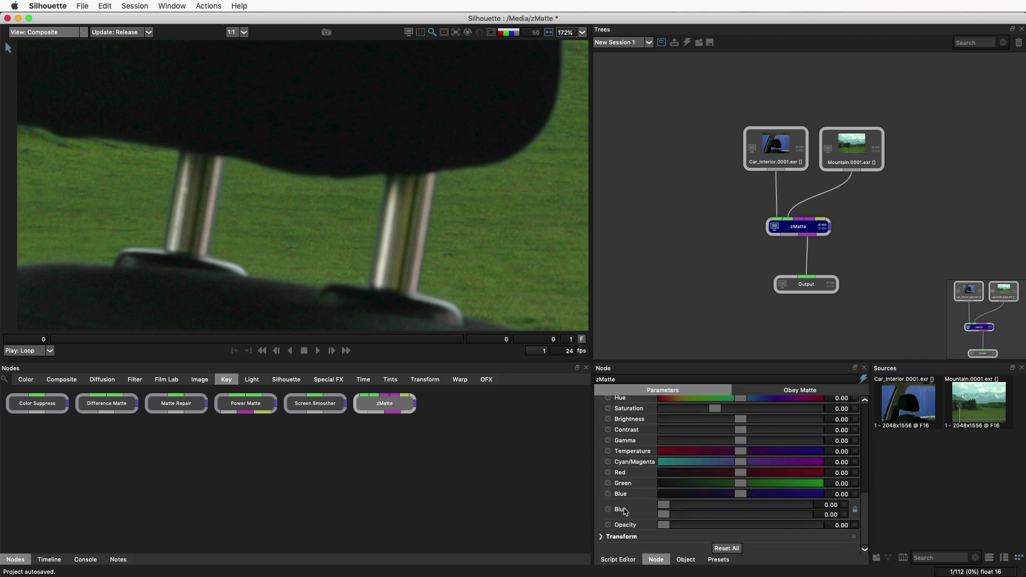
{"action": "scroll", "coordinate": [629, 493], "scroll_direction": "down", "scroll_amount": 1}
{"action": "left_click", "coordinate": [840, 429]}
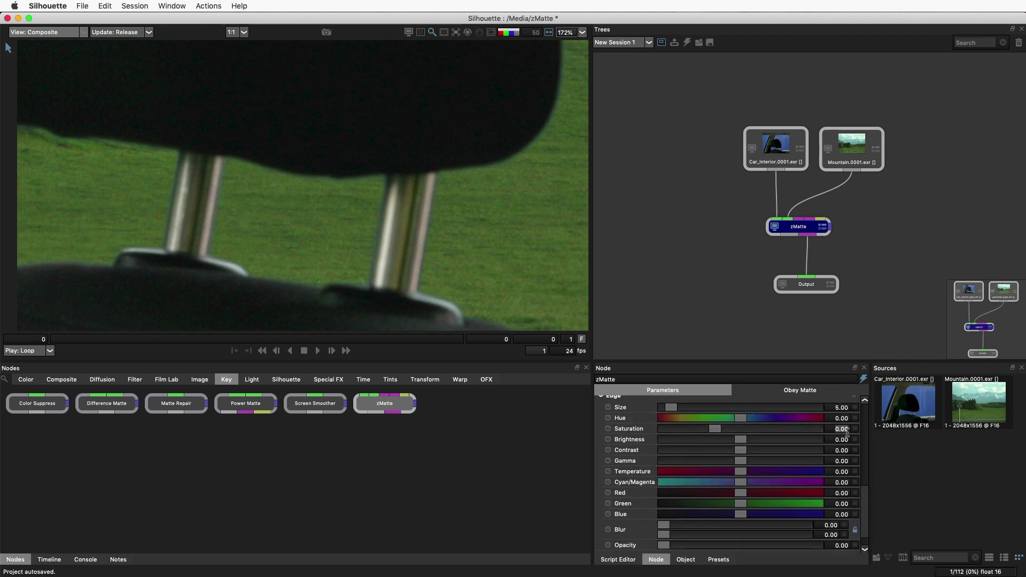
{"action": "type", "text": "-80"}
{"action": "key", "text": "Return"}
{"action": "key", "text": "f"}
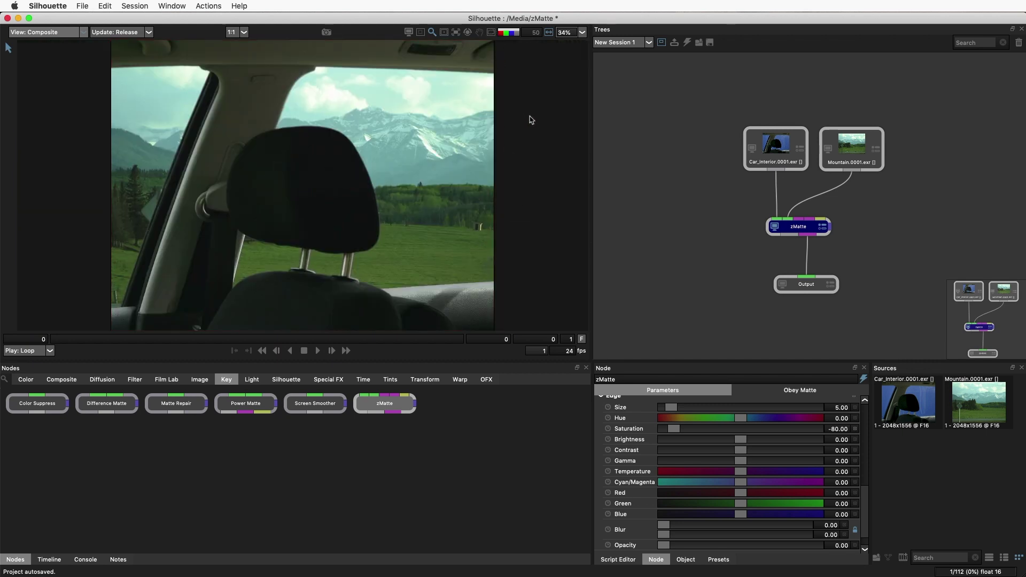
{"action": "scroll", "coordinate": [616, 495], "scroll_direction": "up", "scroll_amount": 2}
Step: Collapse Edge and set the zMatte Light Wrap Brightness to 50
{"action": "left_click", "coordinate": [601, 426]}
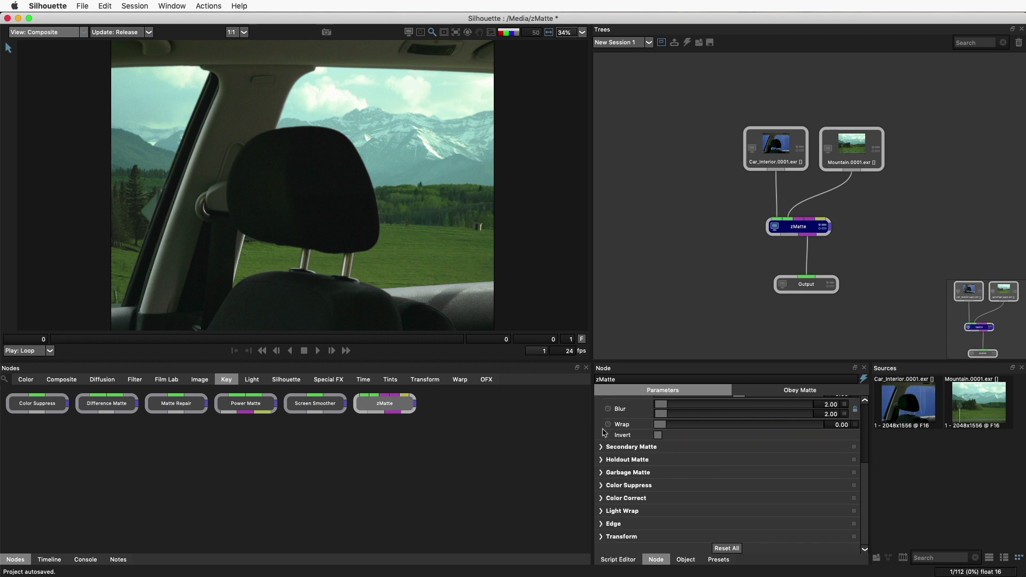
{"action": "left_click", "coordinate": [603, 512]}
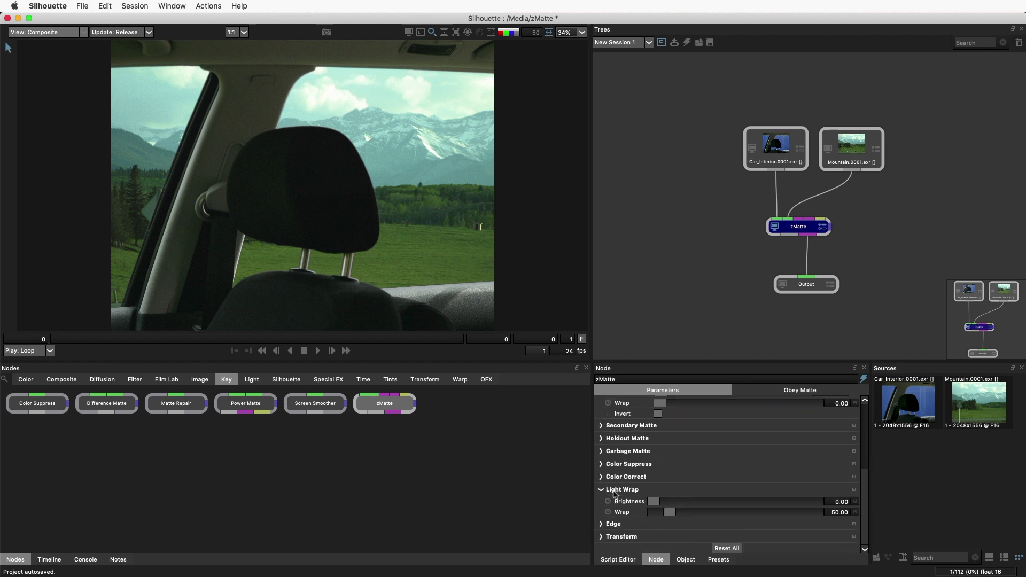
{"action": "mouse_move", "coordinate": [653, 505]}
{"action": "left_mouse_down"}
{"action": "mouse_move", "coordinate": [738, 503]}
{"action": "mouse_move", "coordinate": [631, 503]}
{"action": "left_mouse_up"}
{"action": "left_click", "coordinate": [833, 498]}
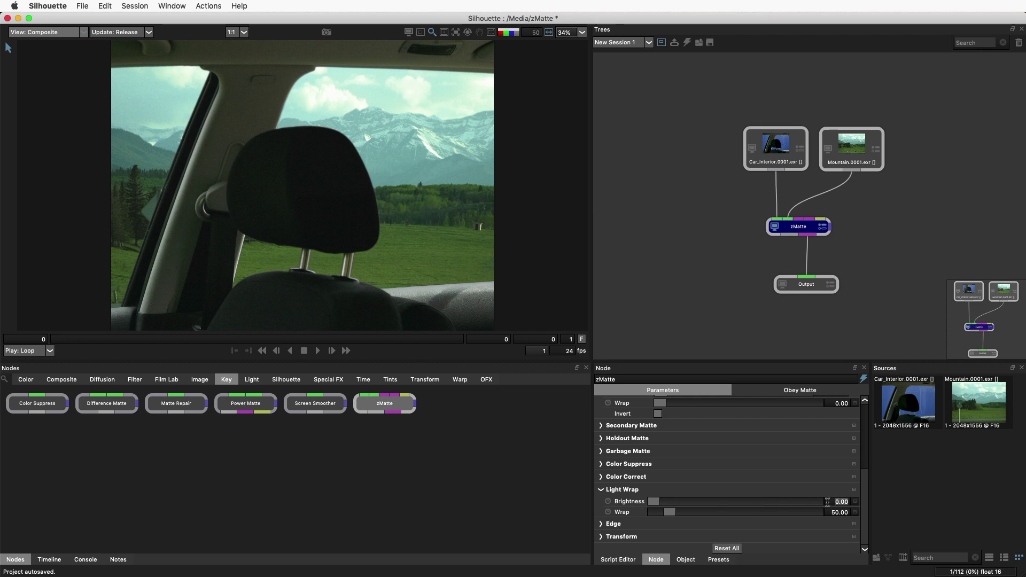
{"action": "type", "text": "50"}
{"action": "key", "text": "Return"}
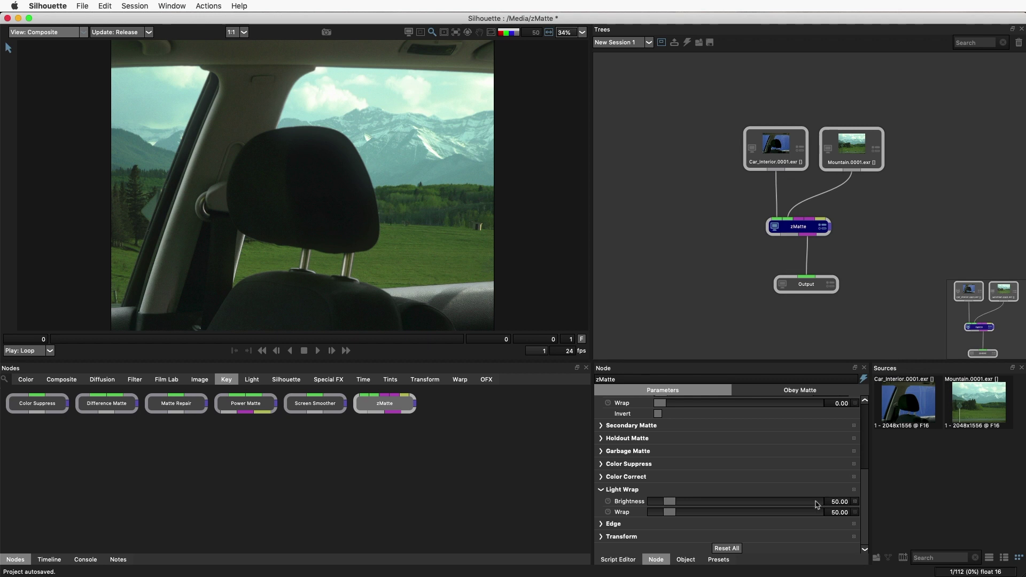
Step: Insert a Diffusion Rack Focus node between the Mountain source and zMatte, then view the input composite
{"action": "left_click", "coordinate": [112, 382]}
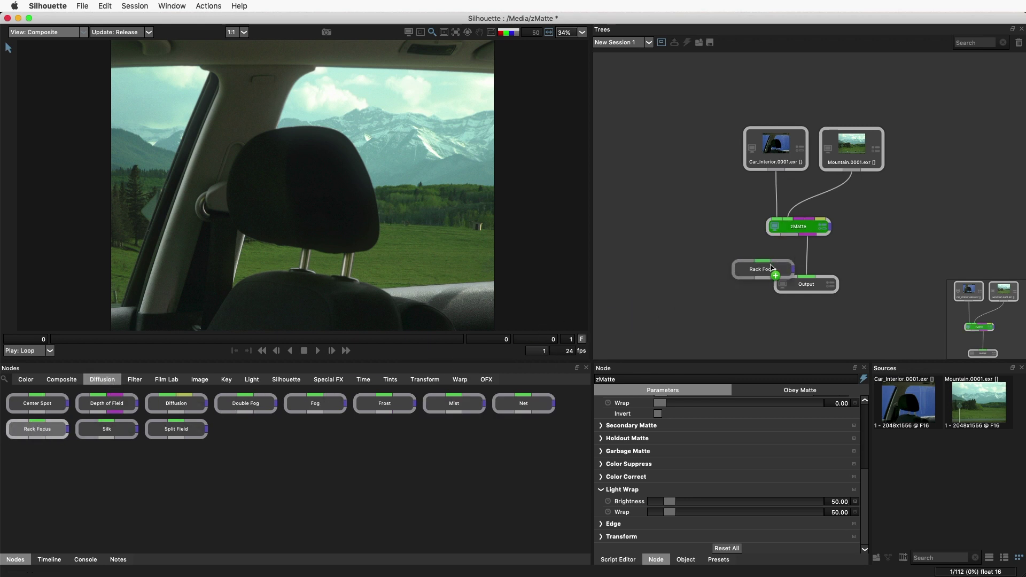
{"action": "mouse_move", "coordinate": [33, 433]}
{"action": "left_mouse_down"}
{"action": "mouse_move", "coordinate": [821, 209]}
{"action": "mouse_move", "coordinate": [831, 195]}
{"action": "mouse_move", "coordinate": [854, 200]}
{"action": "left_mouse_up"}
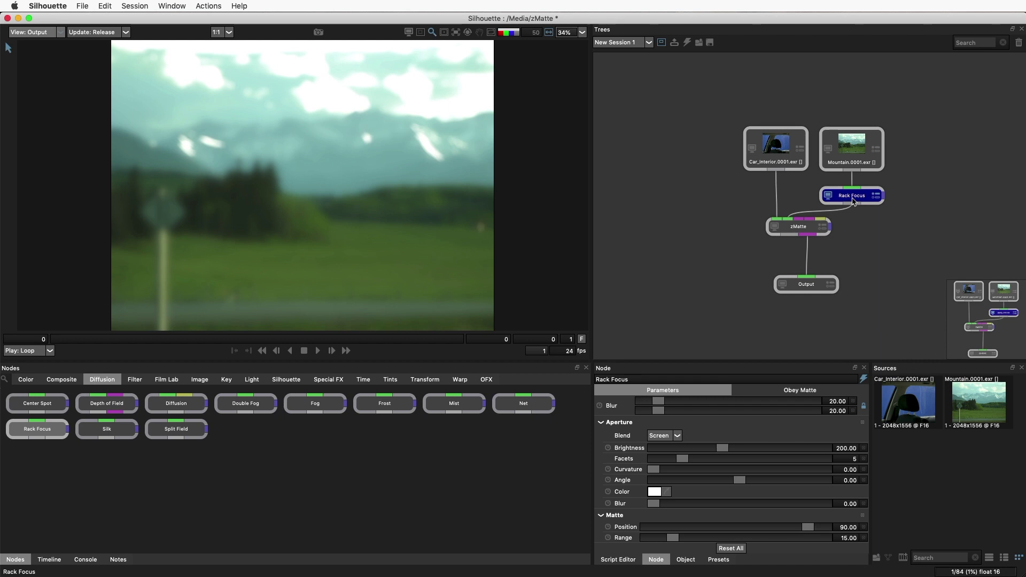
{"action": "left_click", "coordinate": [783, 286]}
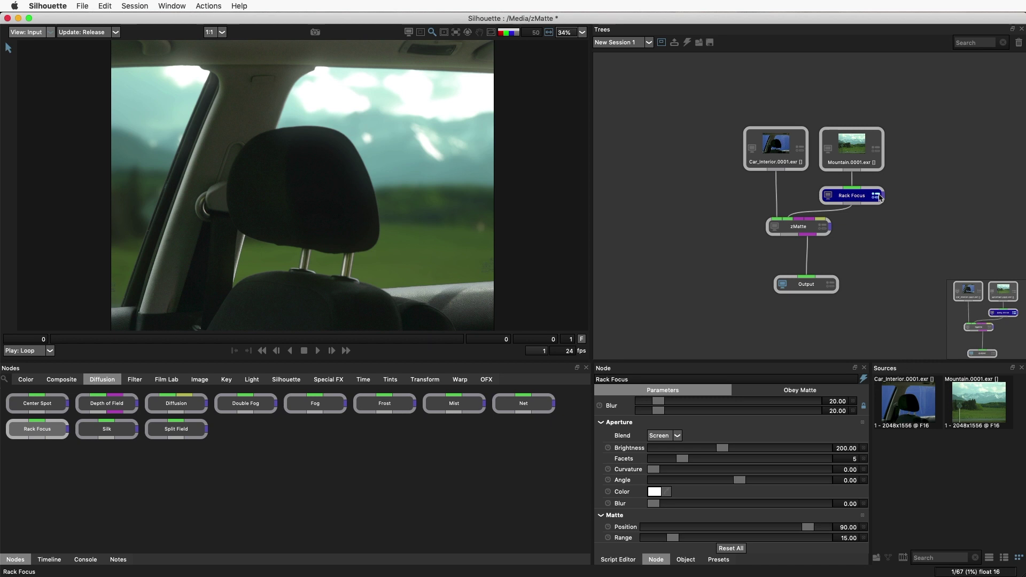
{"action": "scroll", "coordinate": [484, 258], "scroll_direction": "up", "scroll_amount": 2}
{"action": "scroll", "coordinate": [484, 257], "scroll_direction": "up", "scroll_amount": 1}
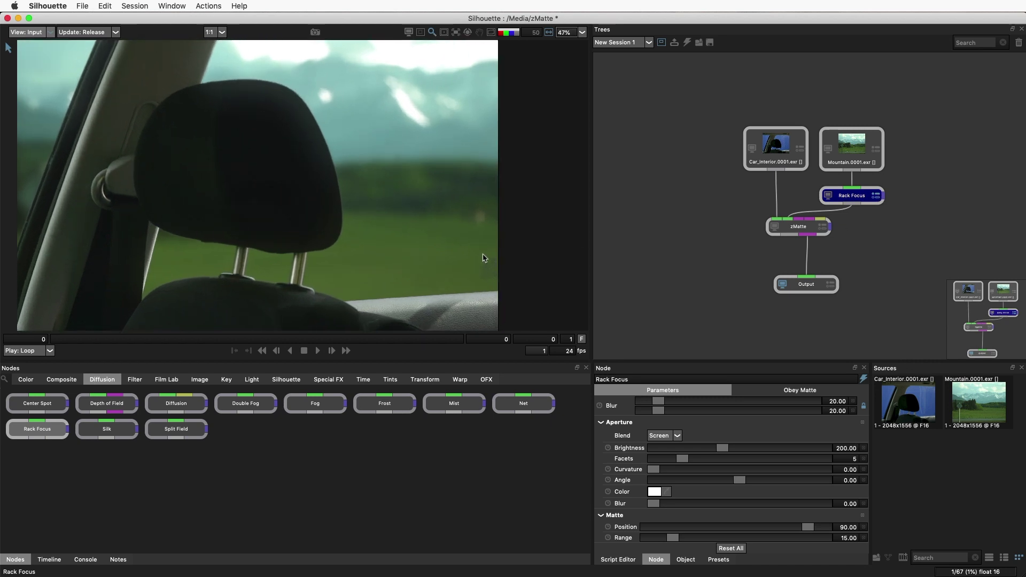
{"action": "scroll", "coordinate": [483, 257], "scroll_direction": "up", "scroll_amount": 1}
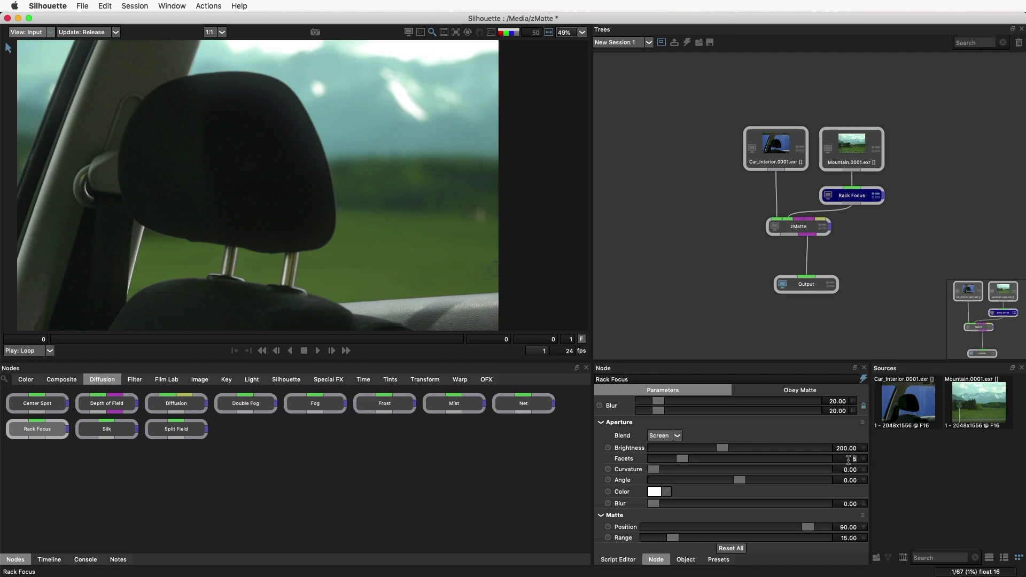
{"action": "type", "text": "8"}
Step: Set the Rack Focus to 8 aperture facets and test heavier blur amounts
{"action": "key", "text": "Return"}
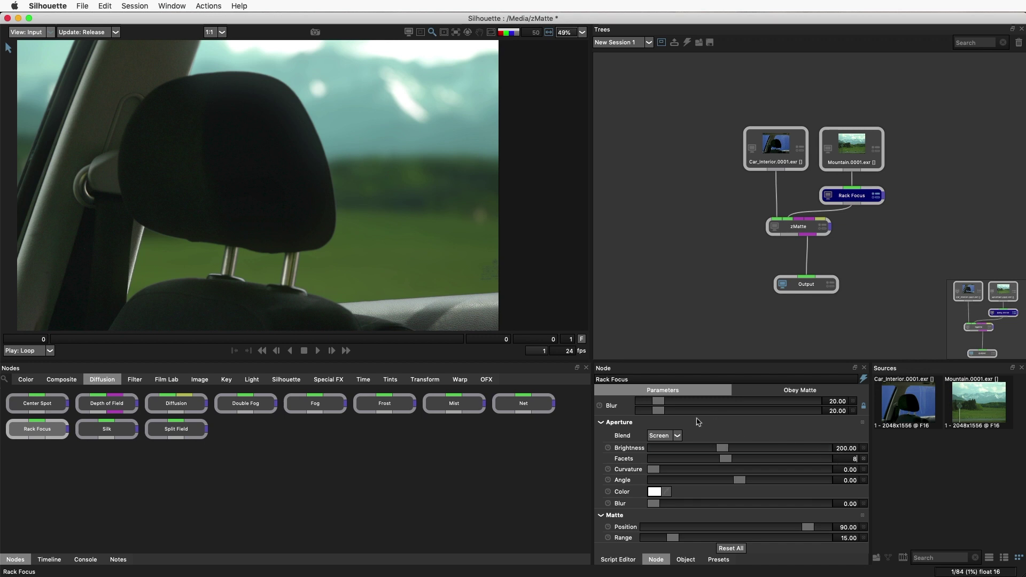
{"action": "left_click_drag", "start_coordinate": [668, 406], "coordinate": [728, 405]}
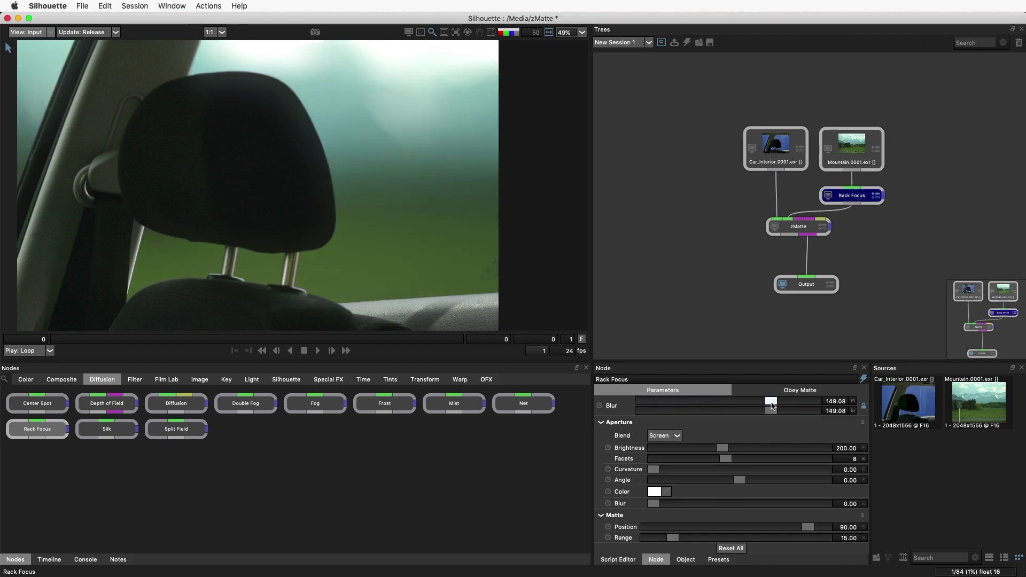
{"action": "left_click_drag", "start_coordinate": [728, 406], "coordinate": [762, 406]}
Step: Try exact blur values of 8 and 28, then settle on a blur of 18
{"action": "left_click", "coordinate": [832, 401]}
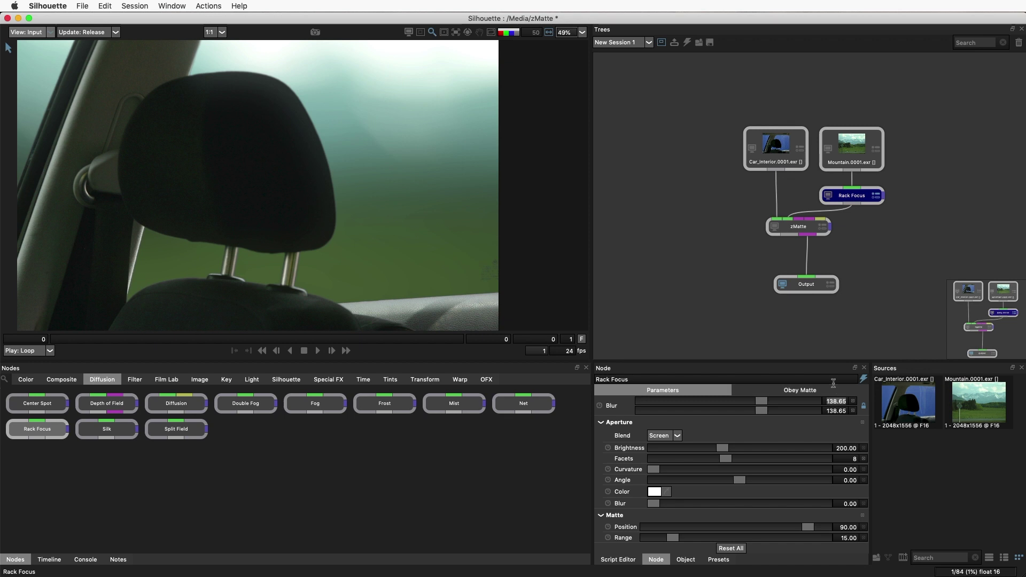
{"action": "type", "text": "8"}
{"action": "key", "text": "Return"}
{"action": "double_click", "coordinate": [839, 401]}
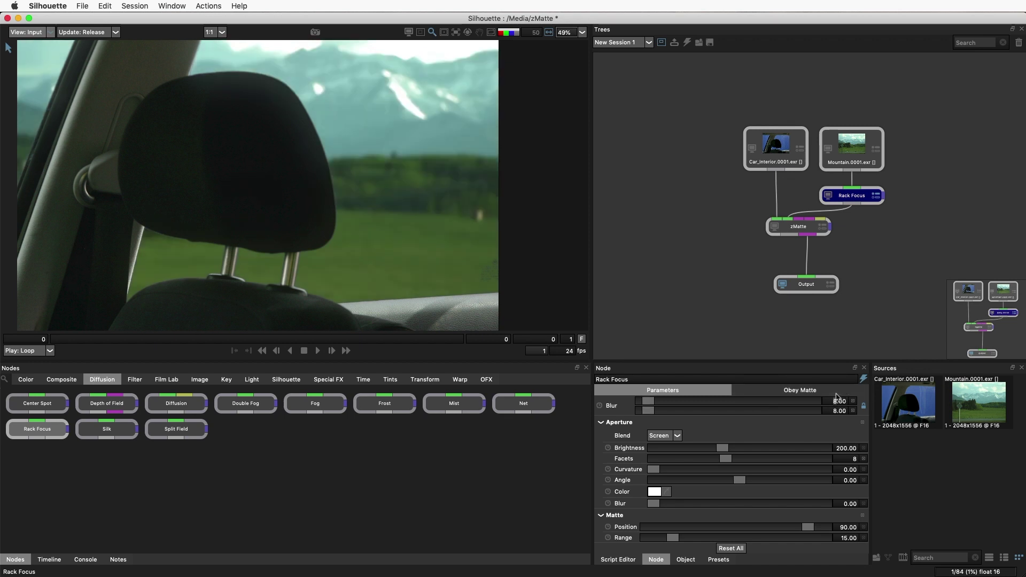
{"action": "type", "text": "28"}
{"action": "key", "text": "Return"}
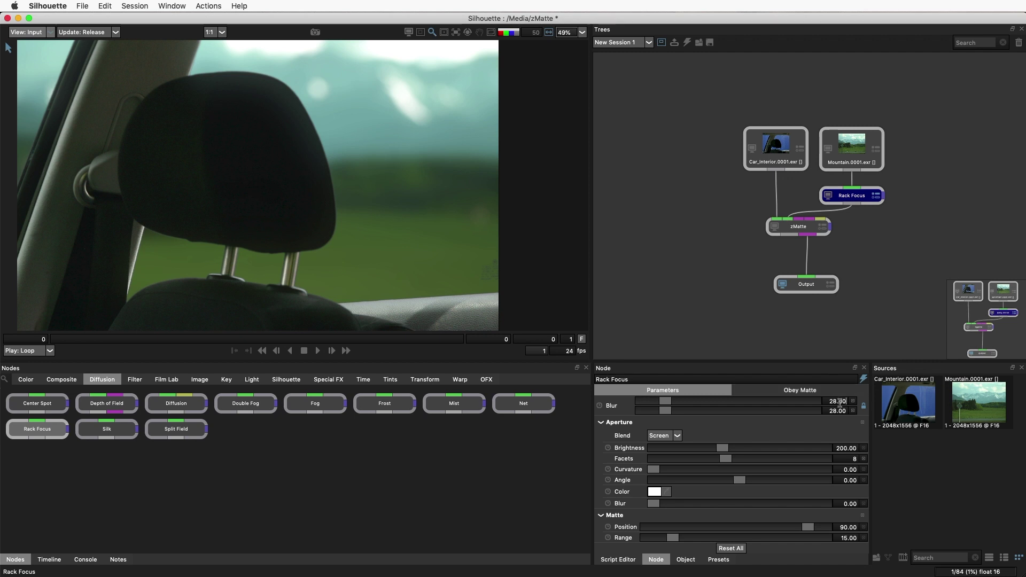
{"action": "double_click", "coordinate": [838, 401]}
{"action": "type", "text": "18"}
{"action": "key", "text": "Return"}
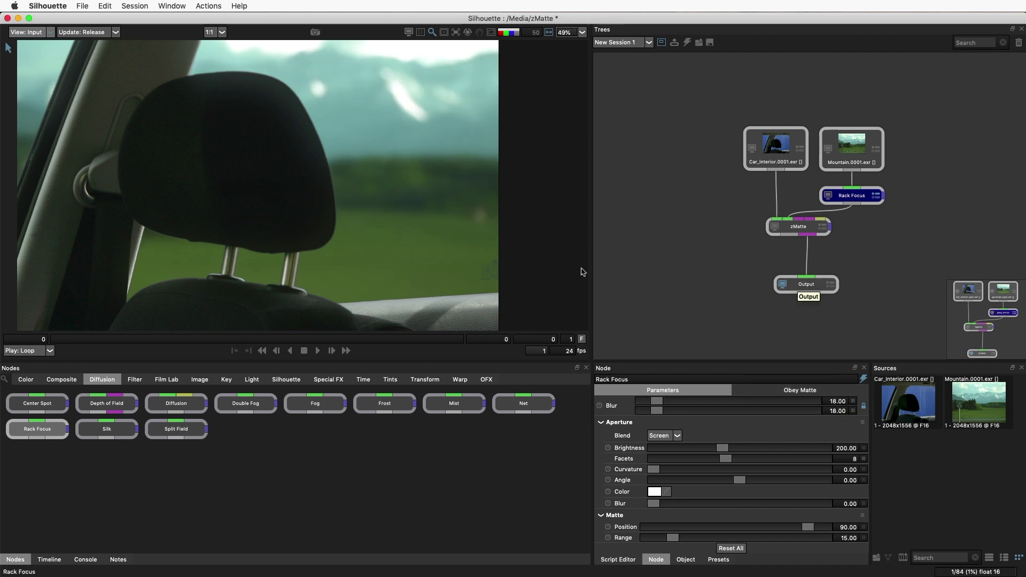
{"action": "scroll", "coordinate": [422, 259], "scroll_direction": "down", "scroll_amount": 2}
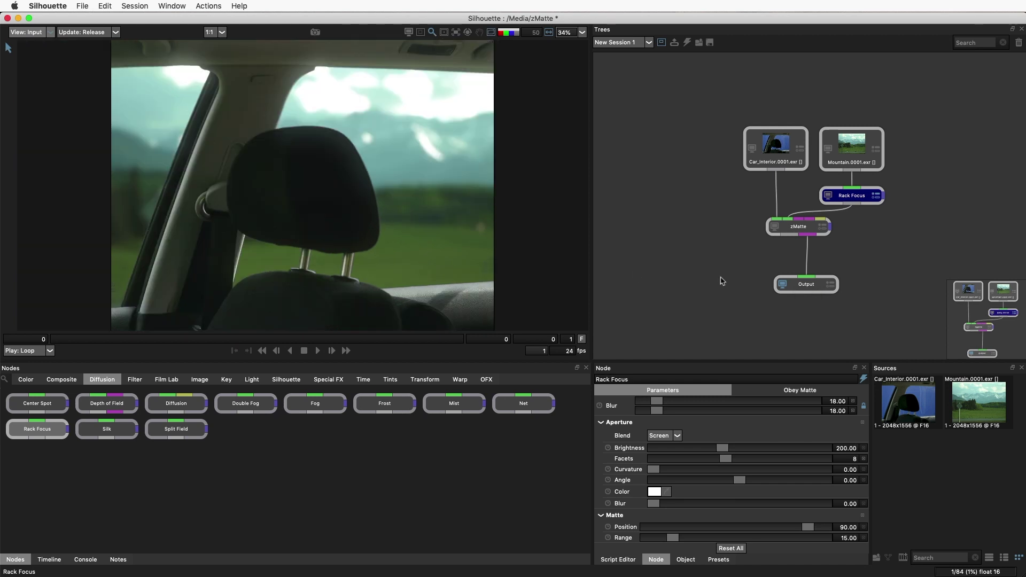
Step: Set the Output node's file path to /Media/Render/Car_Composite for OpenEXR frames
{"action": "left_click", "coordinate": [797, 286]}
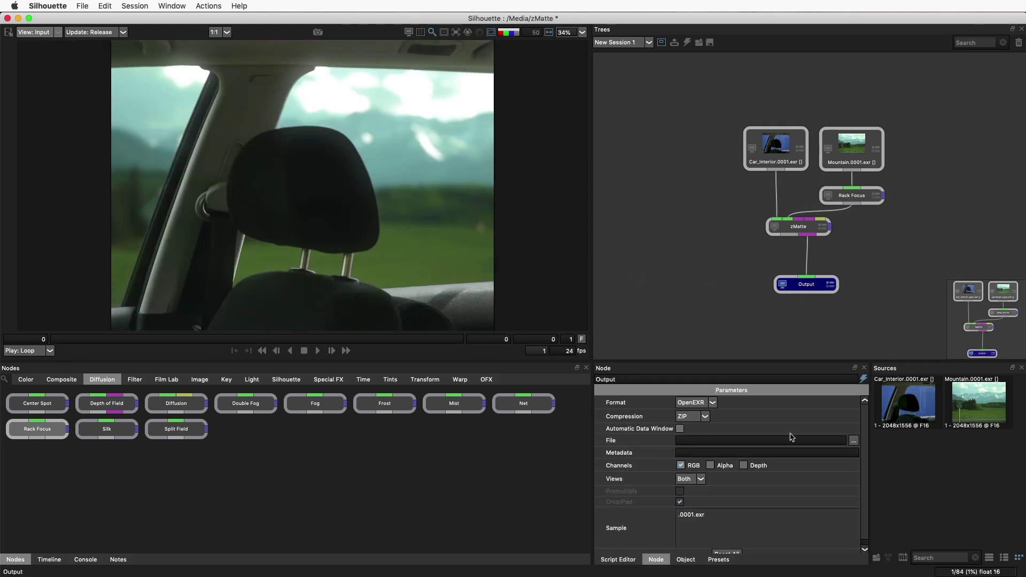
{"action": "left_click", "coordinate": [787, 440]}
{"action": "type", "text": "ender/Car_C"}
{"action": "type", "text": "omposite"}
{"action": "key", "text": "Return"}
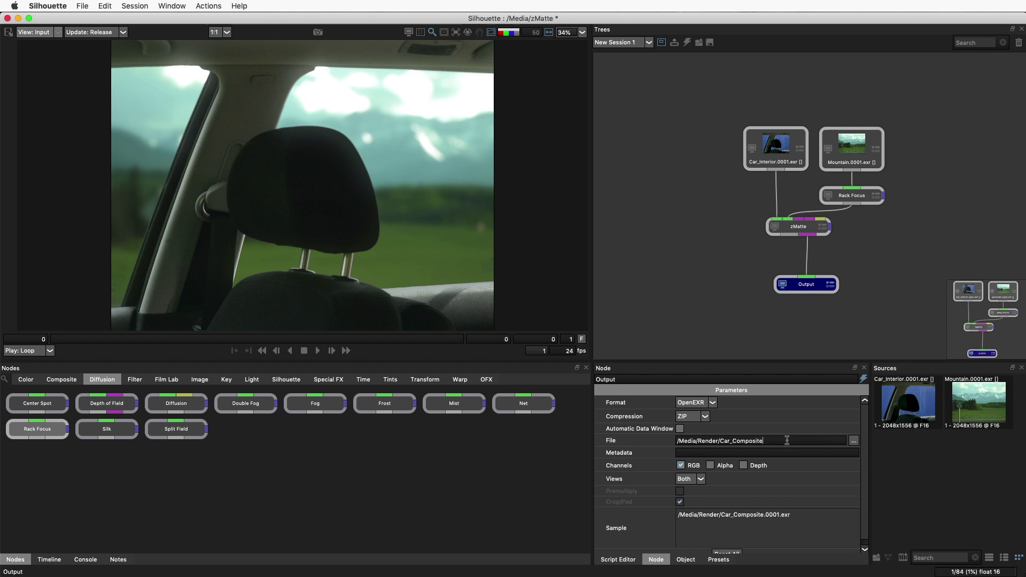
{"action": "left_click_drag", "start_coordinate": [801, 513], "coordinate": [642, 513]}
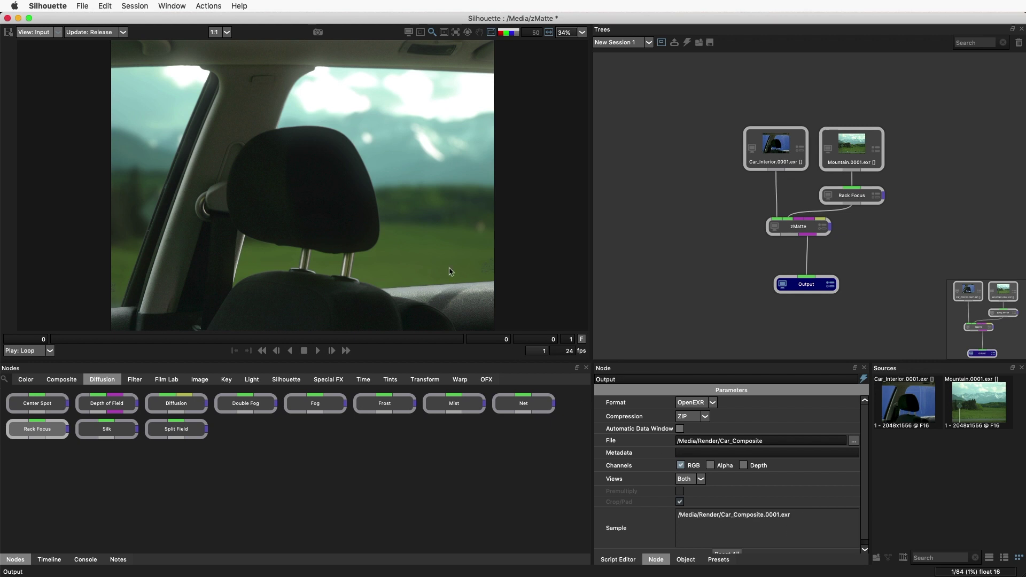
Step: Render the session's output nodes over the work range at 1:1
{"action": "left_click", "coordinate": [136, 7]}
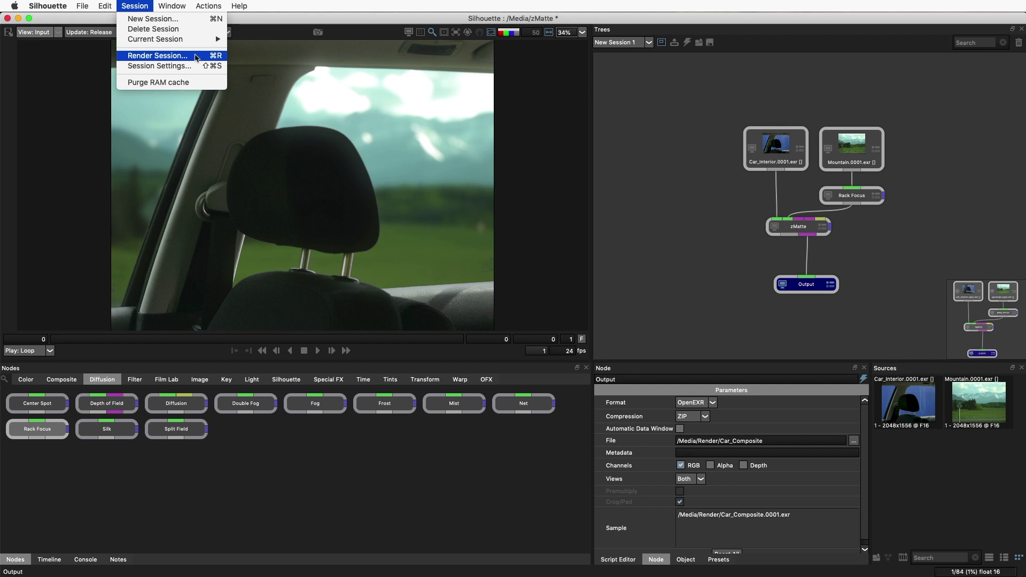
{"action": "left_click", "coordinate": [196, 58]}
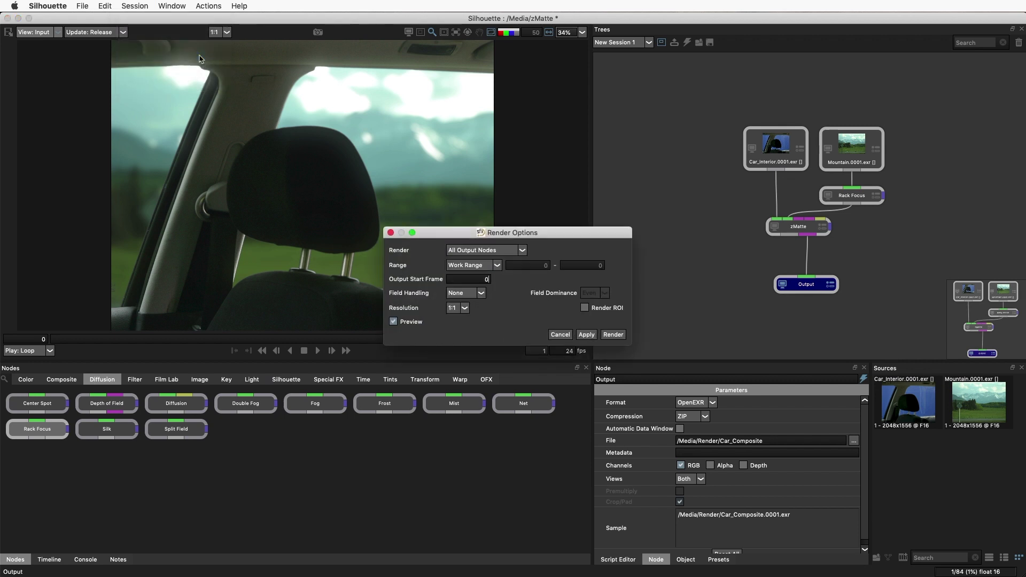
{"action": "left_click", "coordinate": [623, 337]}
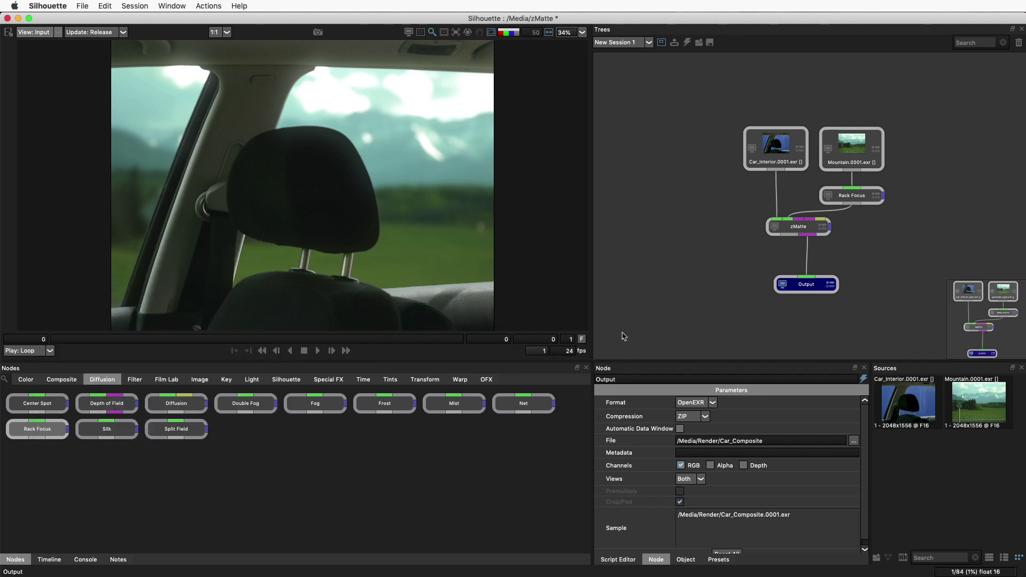